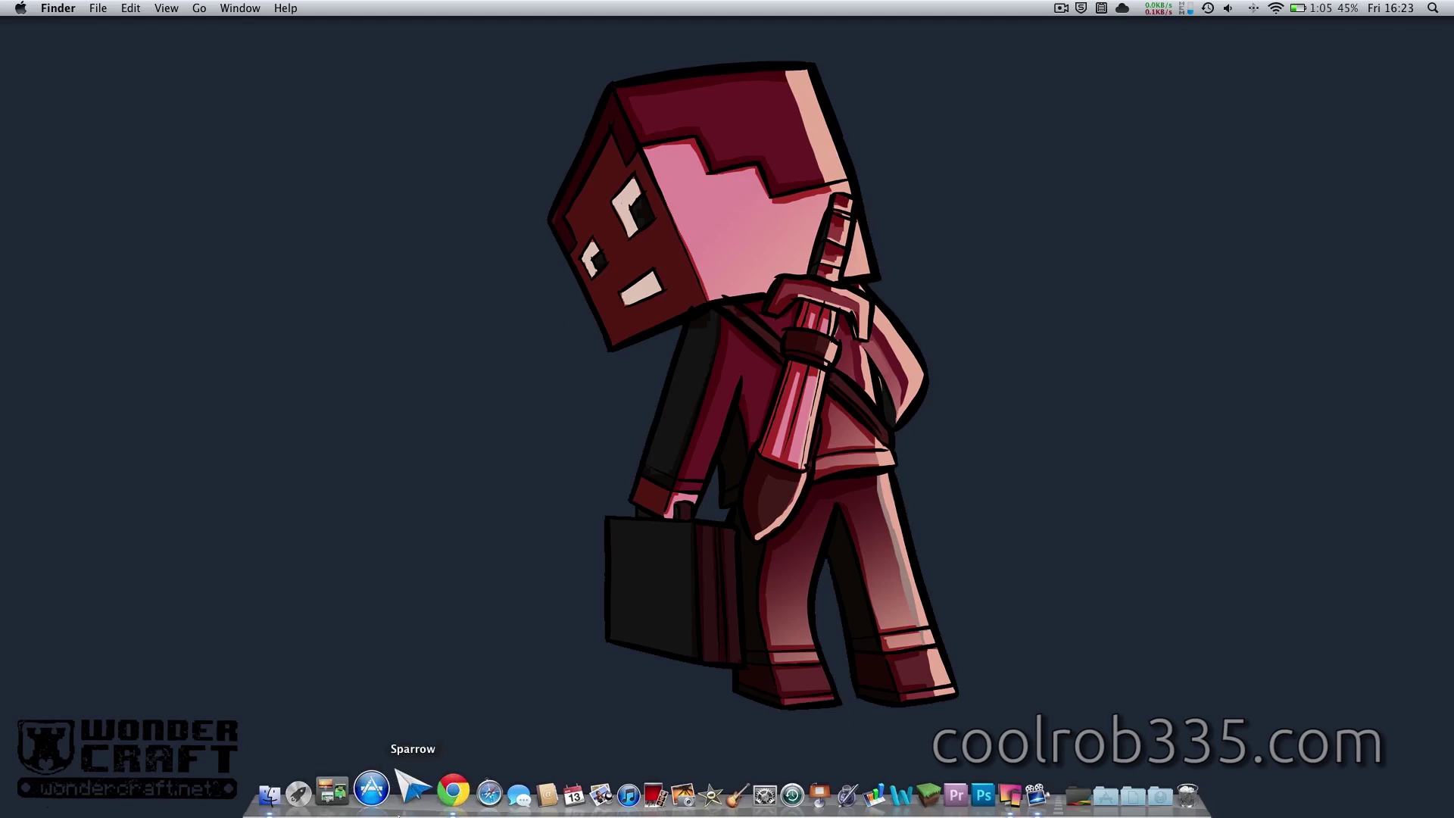
Bring Chrome forward and scroll through the Pocket Edition texturepack forum thread
left_click(435, 803)
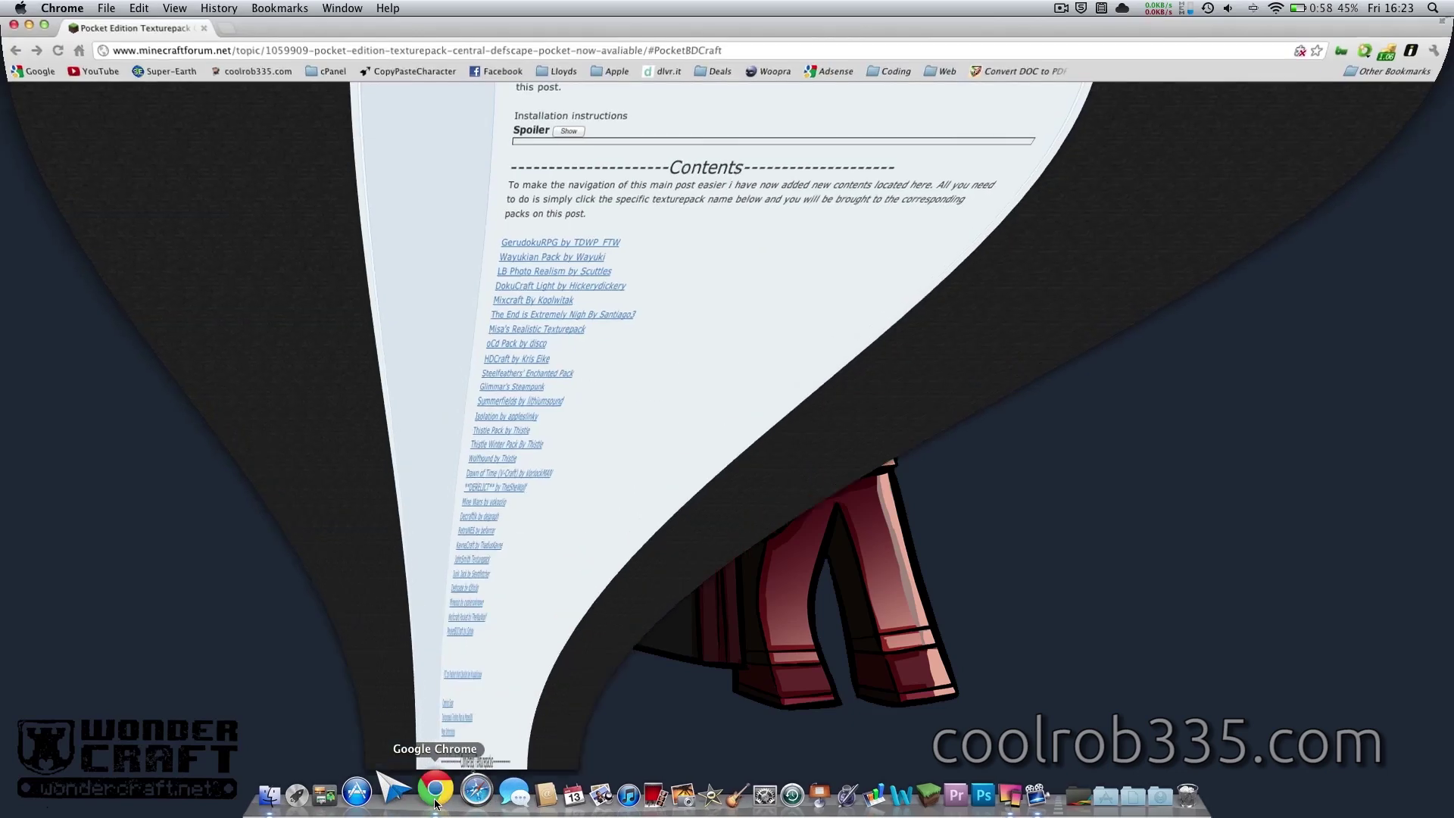
scroll(429, 134, "up", 15)
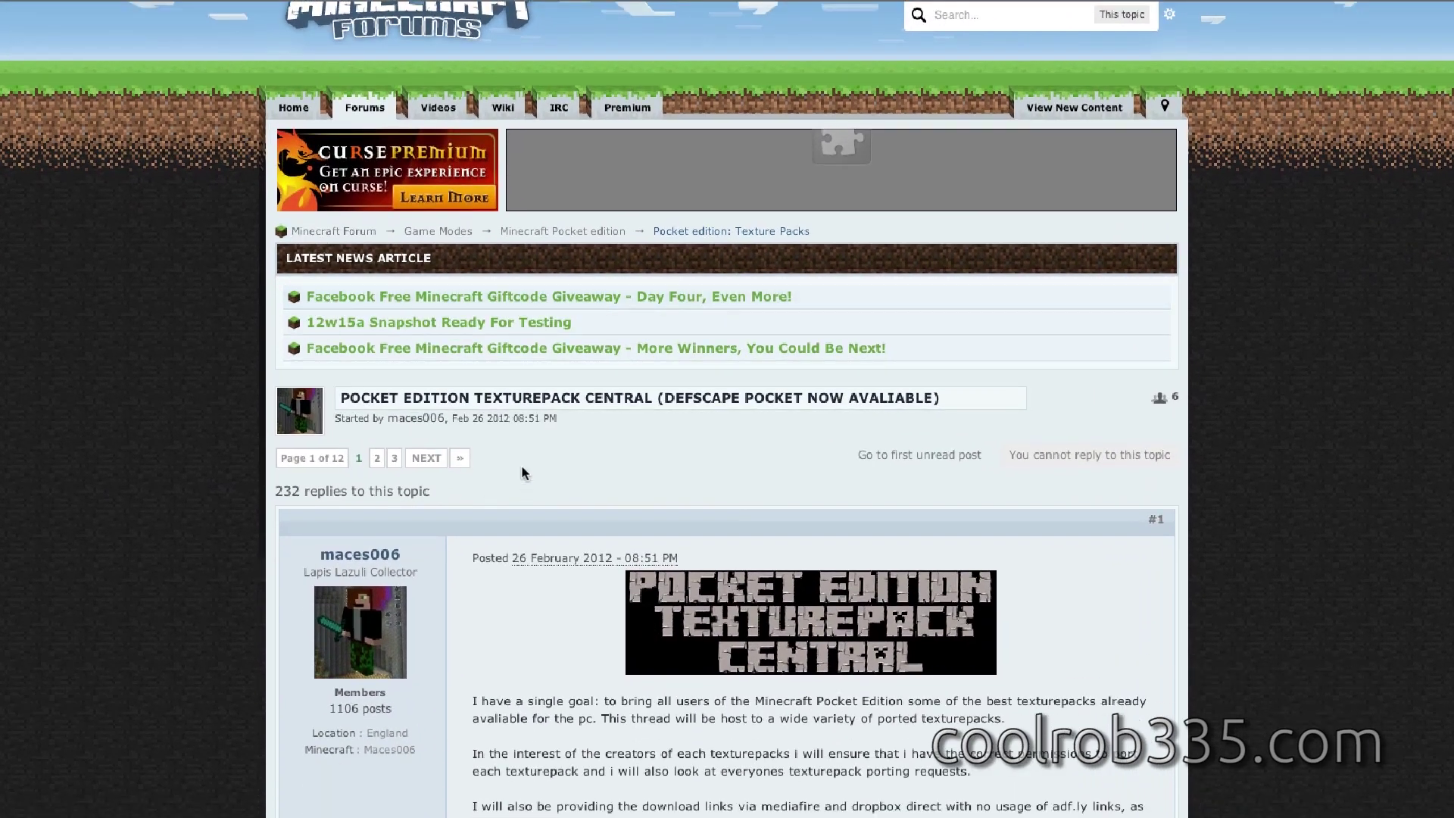
left_click_drag(350, 396, 829, 409)
left_click(906, 407)
scroll(906, 406, "down", 15)
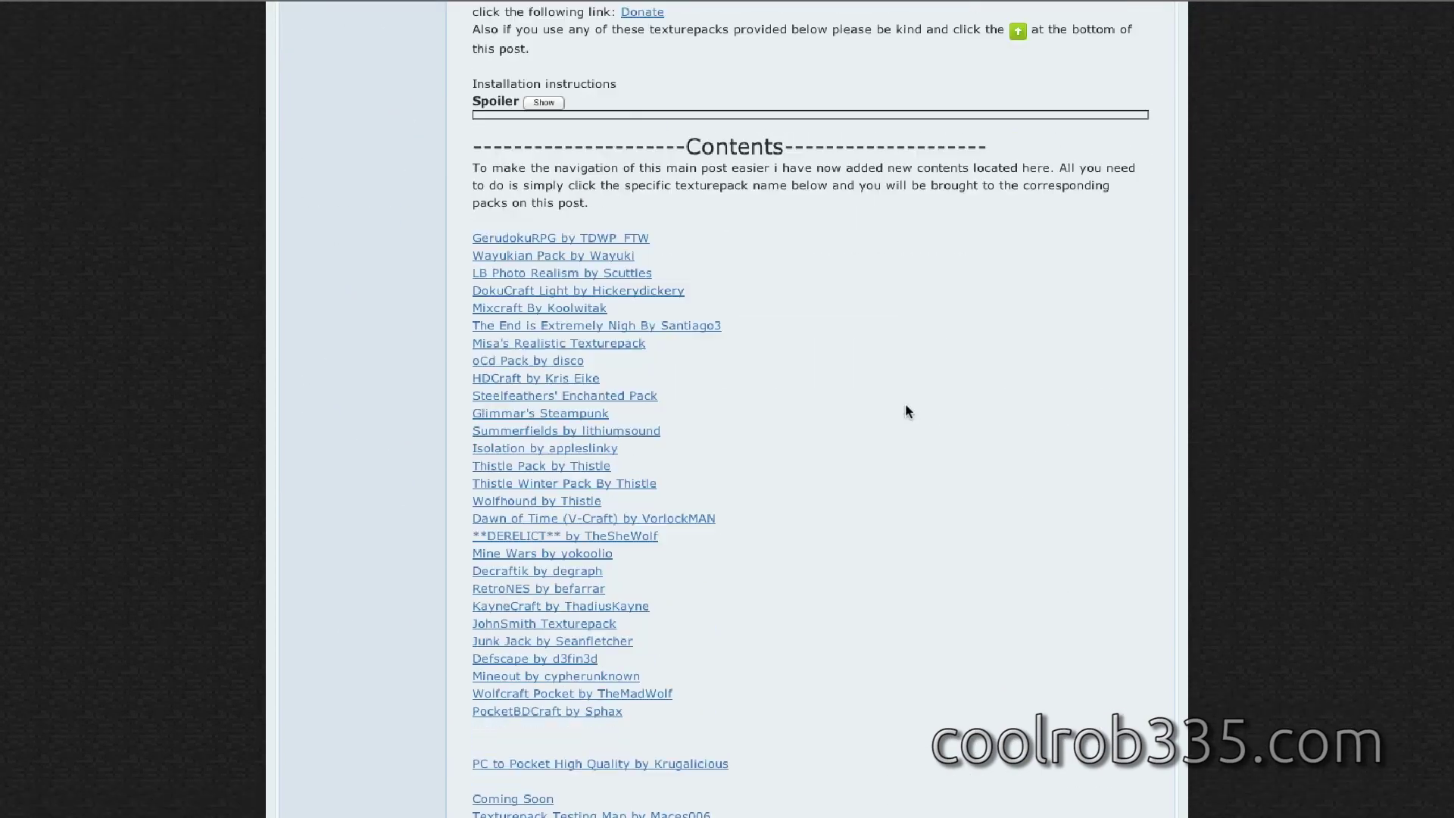
scroll(606, 491, "up", 10)
scroll(607, 491, "down", 3)
scroll(606, 493, "down", 8)
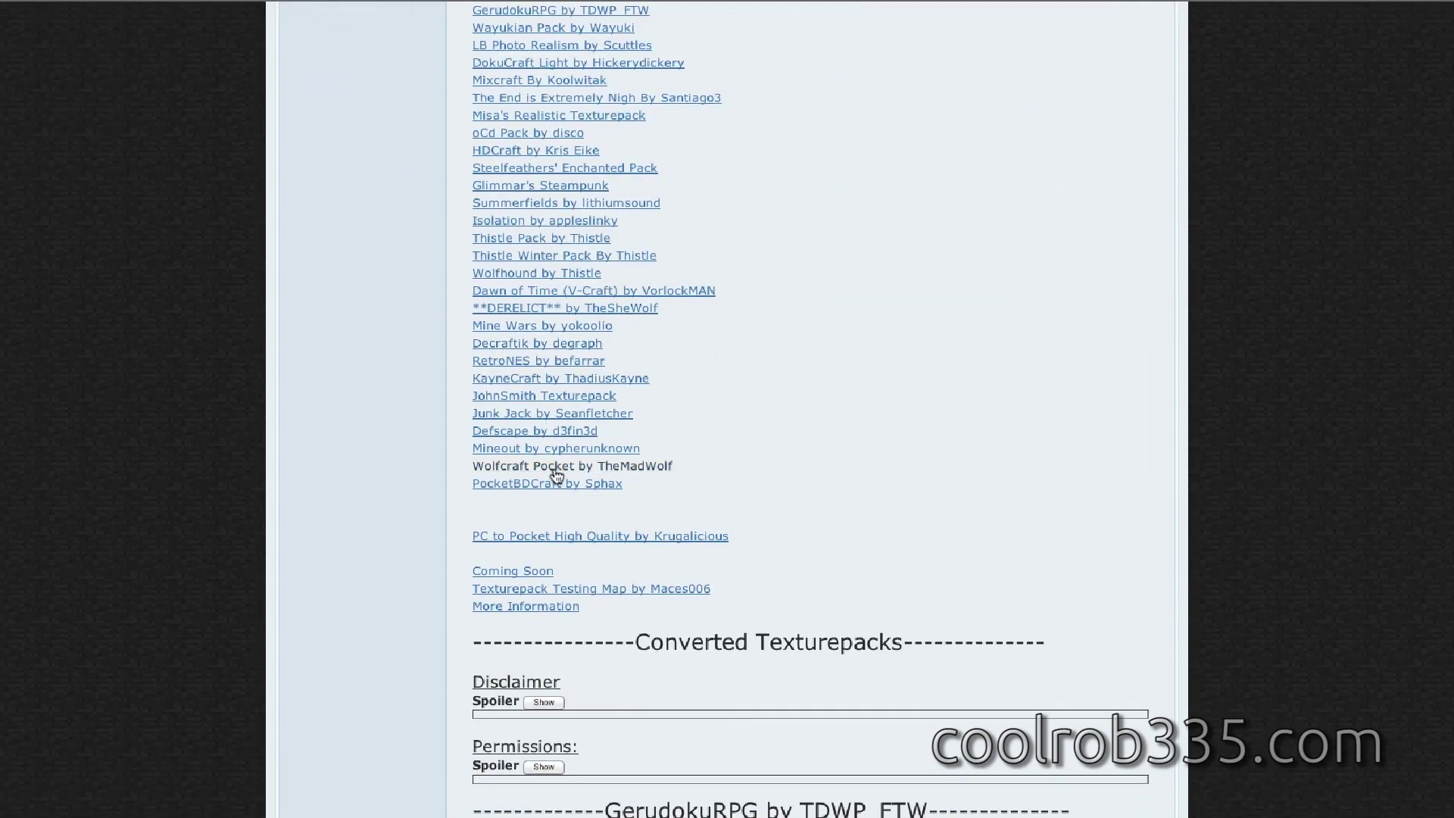
scroll(422, 444, "up", 1)
scroll(422, 441, "down", 4)
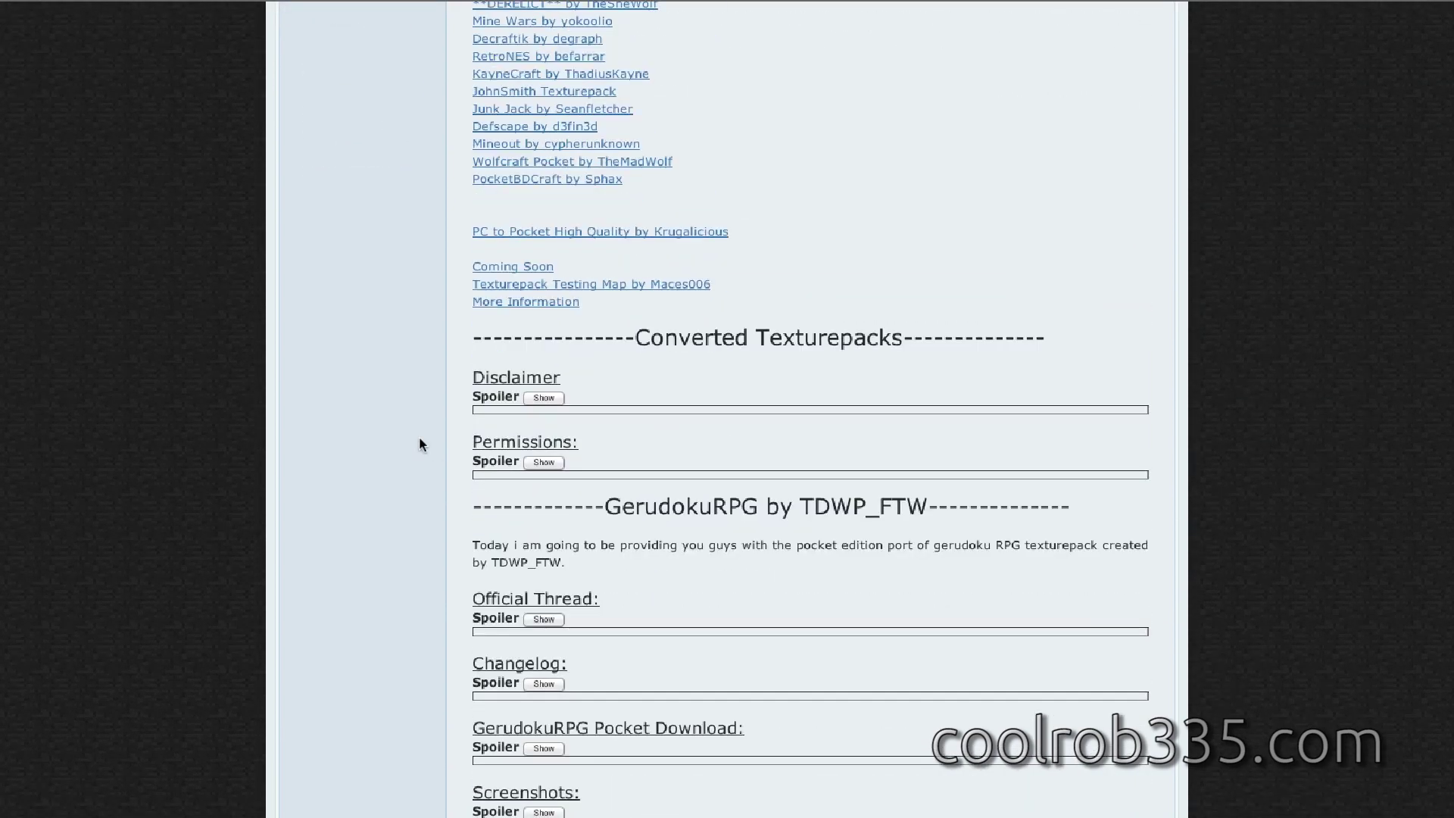
scroll(413, 416, "up", 4)
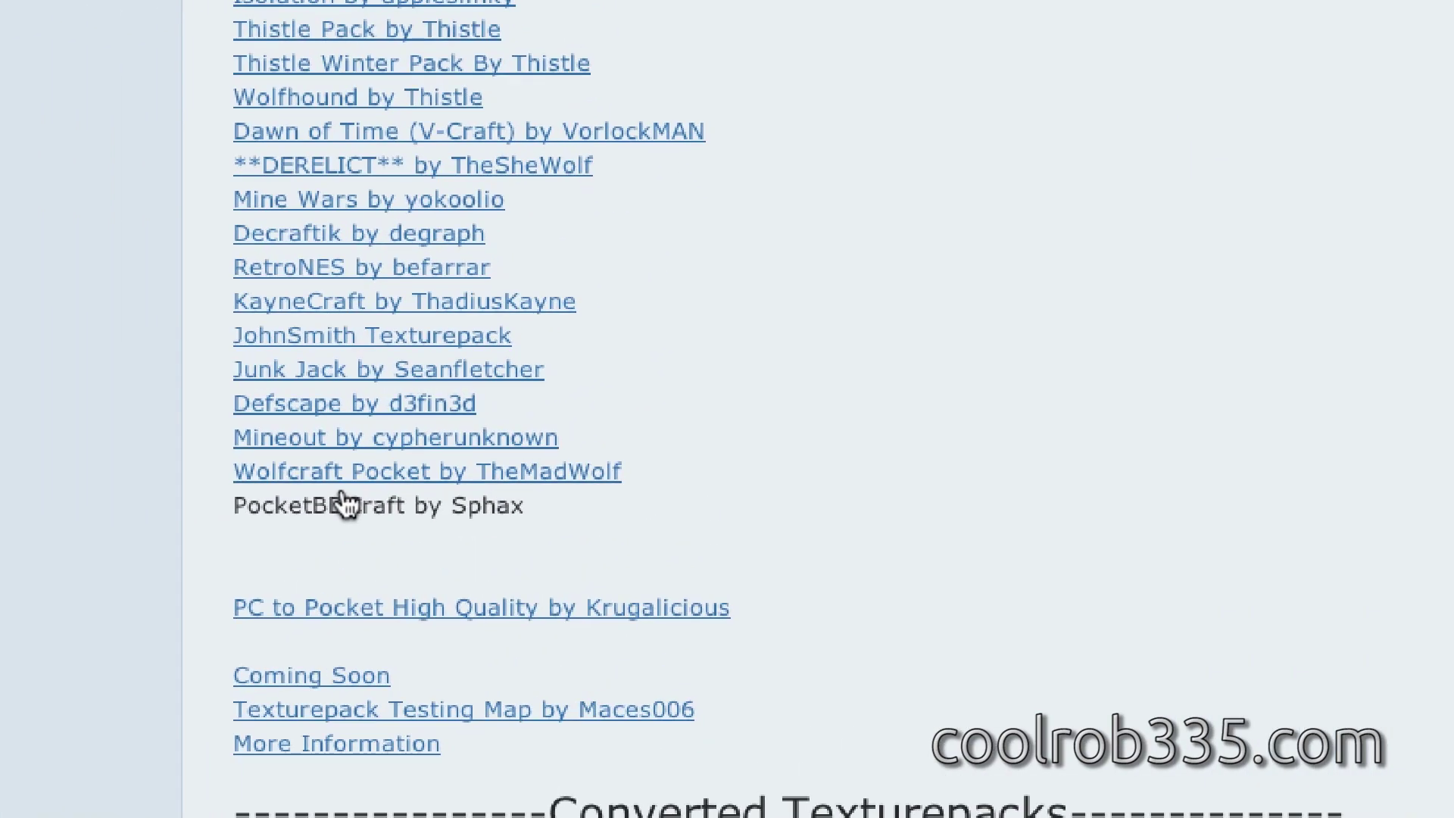
Jump to the thread's PocketBDCraft by Sphax section and select the thread's web address
left_click(345, 505)
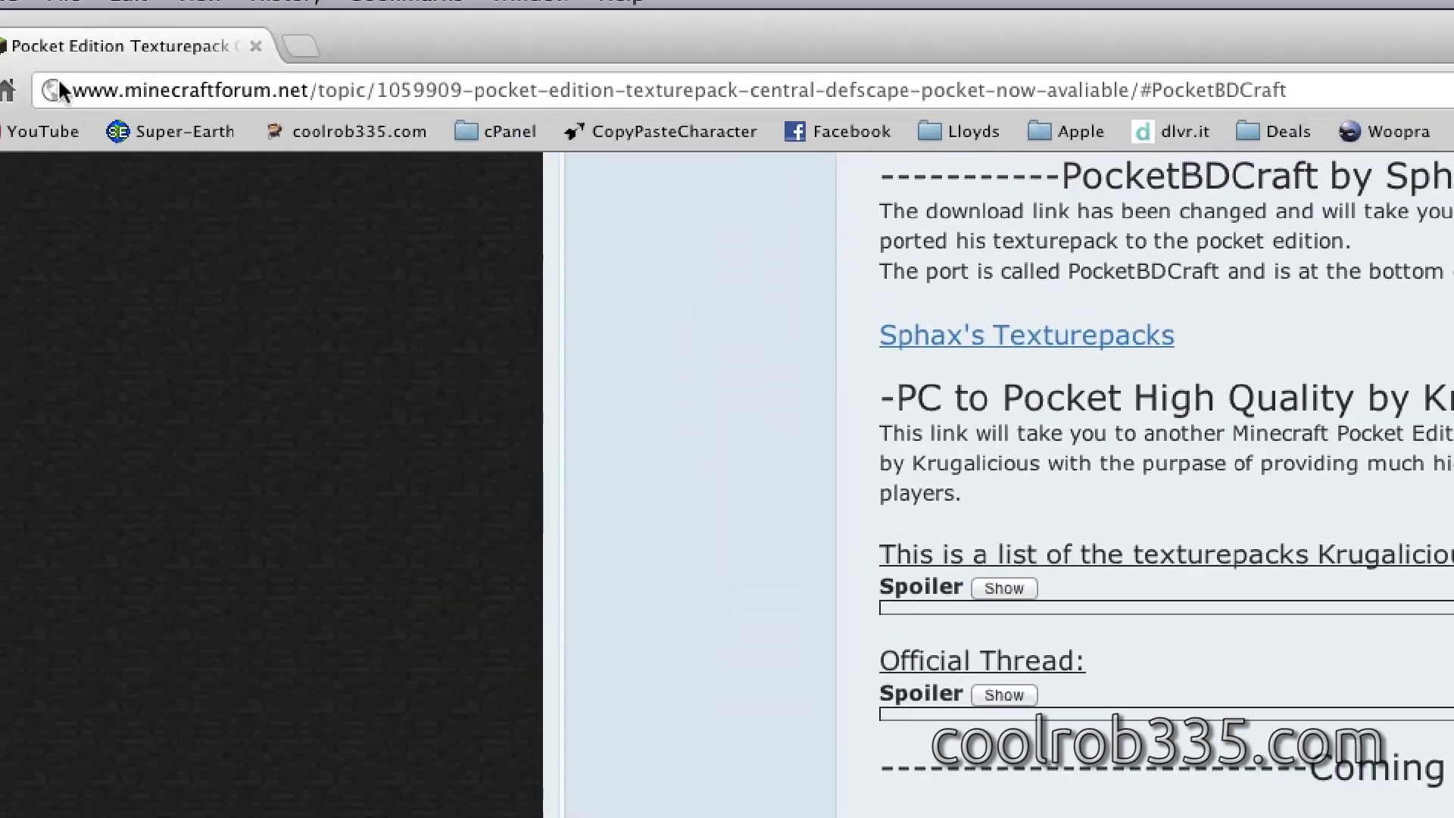
left_click(61, 85)
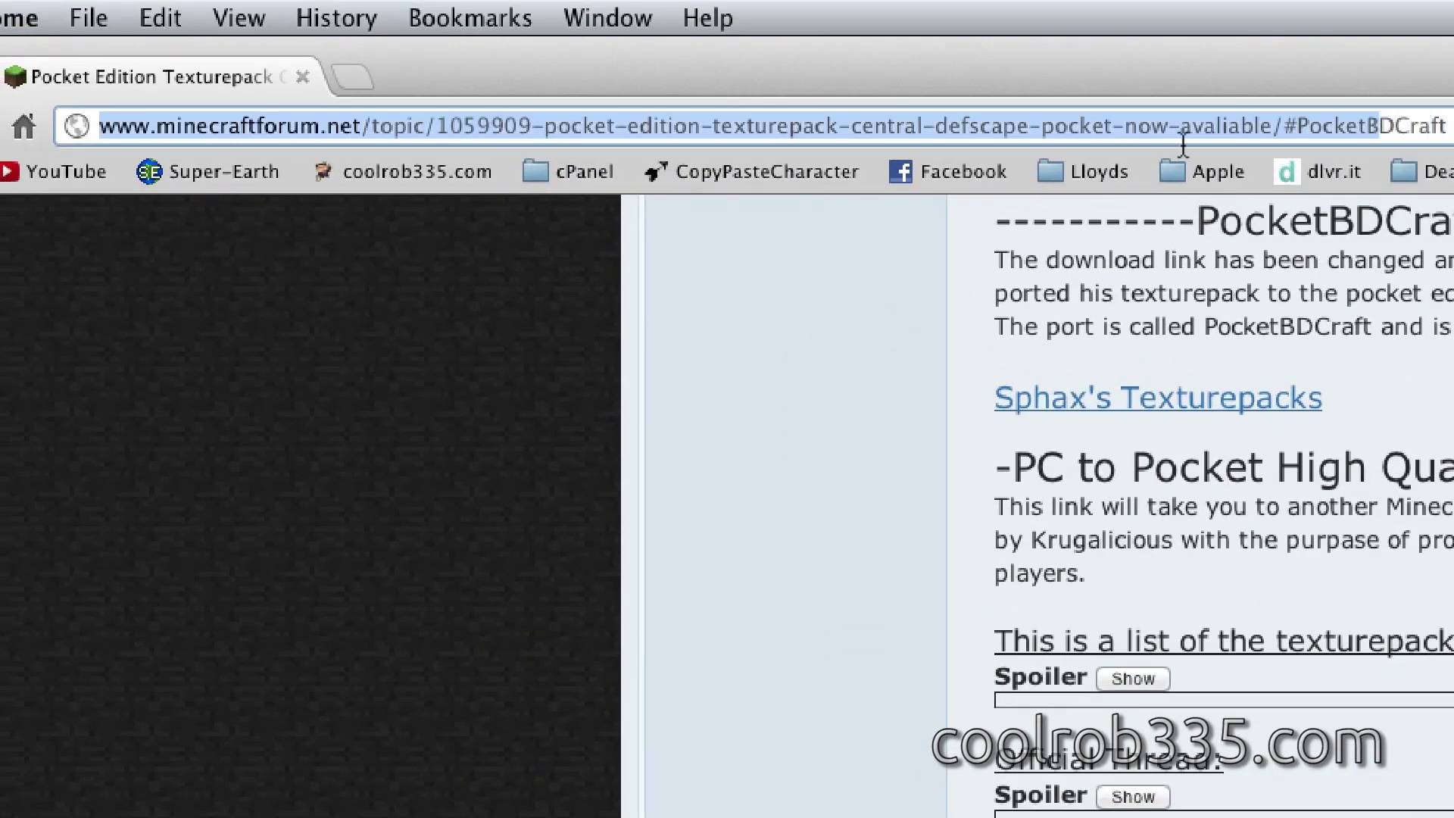
left_click(539, 125, "shift")
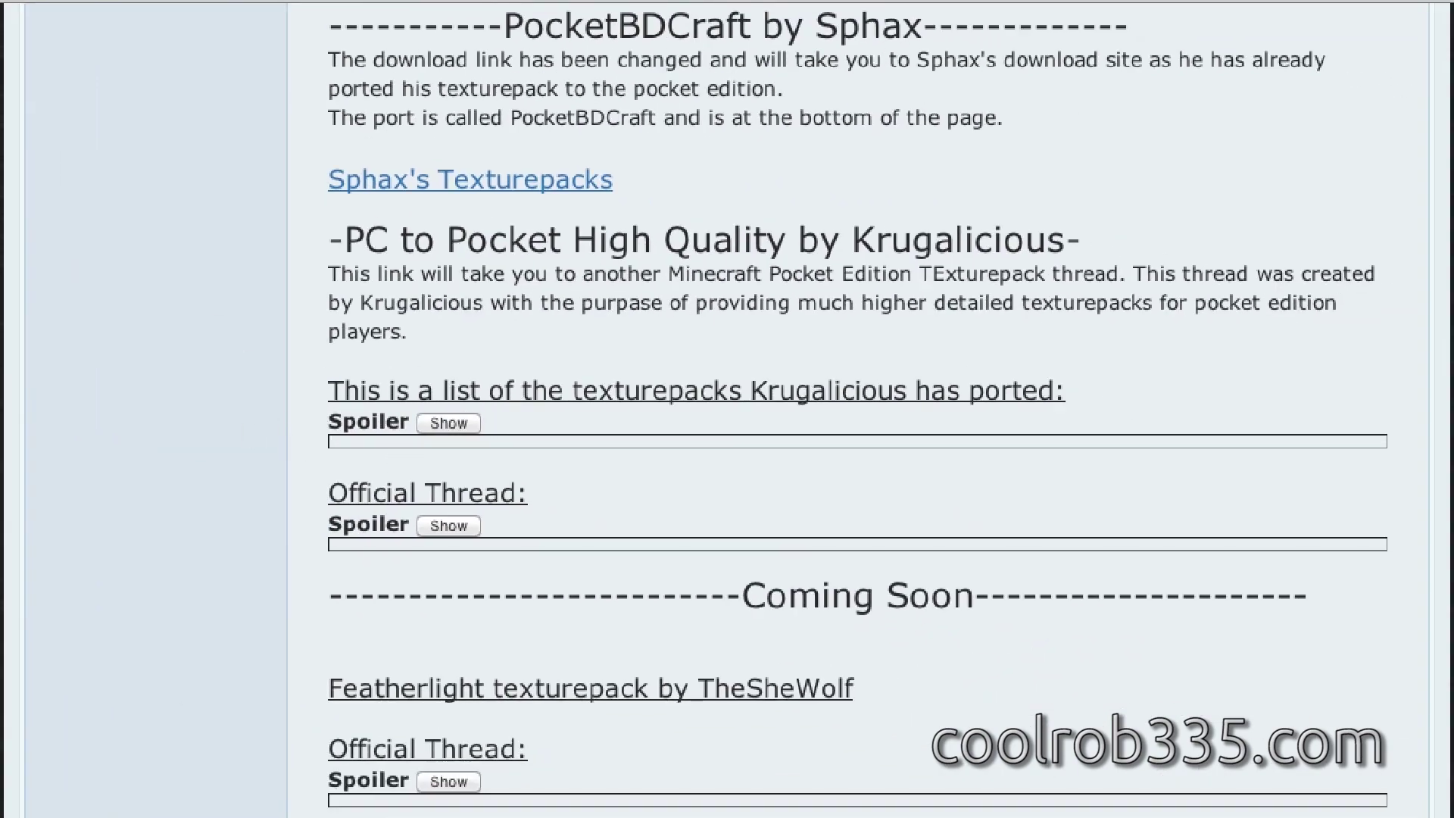
scroll(415, 252, "up", 1)
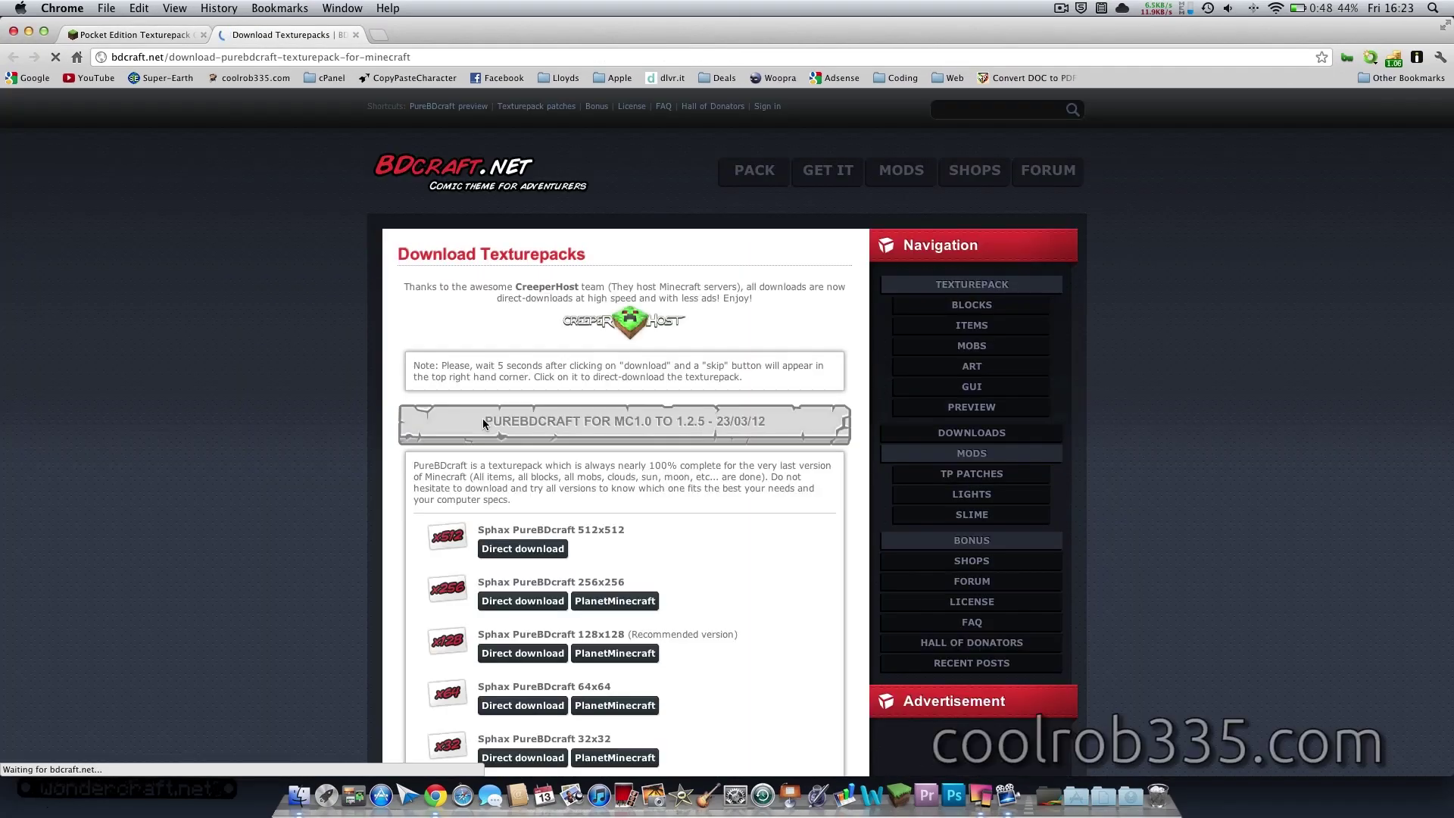
Return to the texturepack forum thread tab and scroll through its contents
scroll(483, 423, "down", 20)
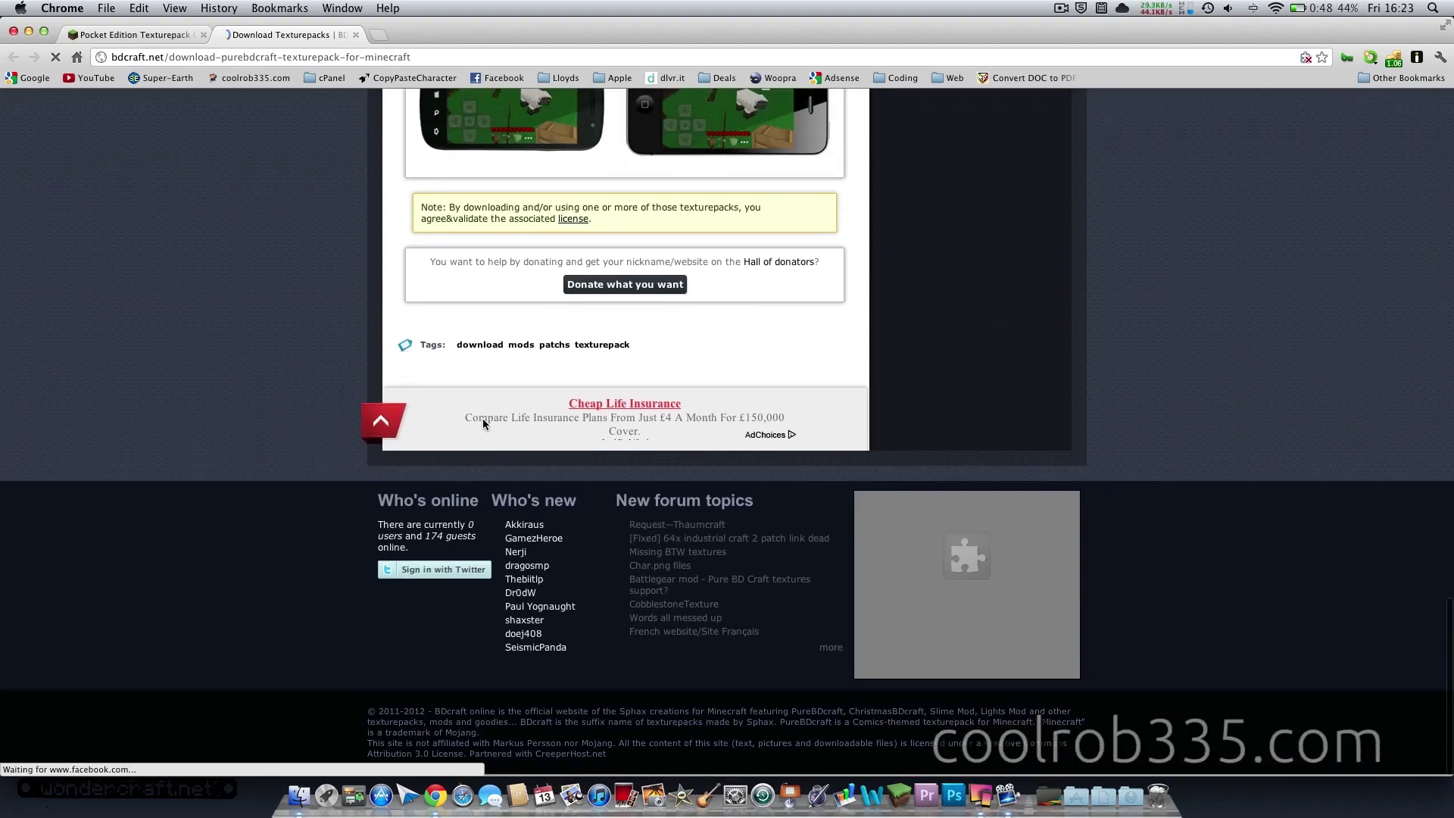
left_click(135, 35)
scroll(539, 516, "up", 5)
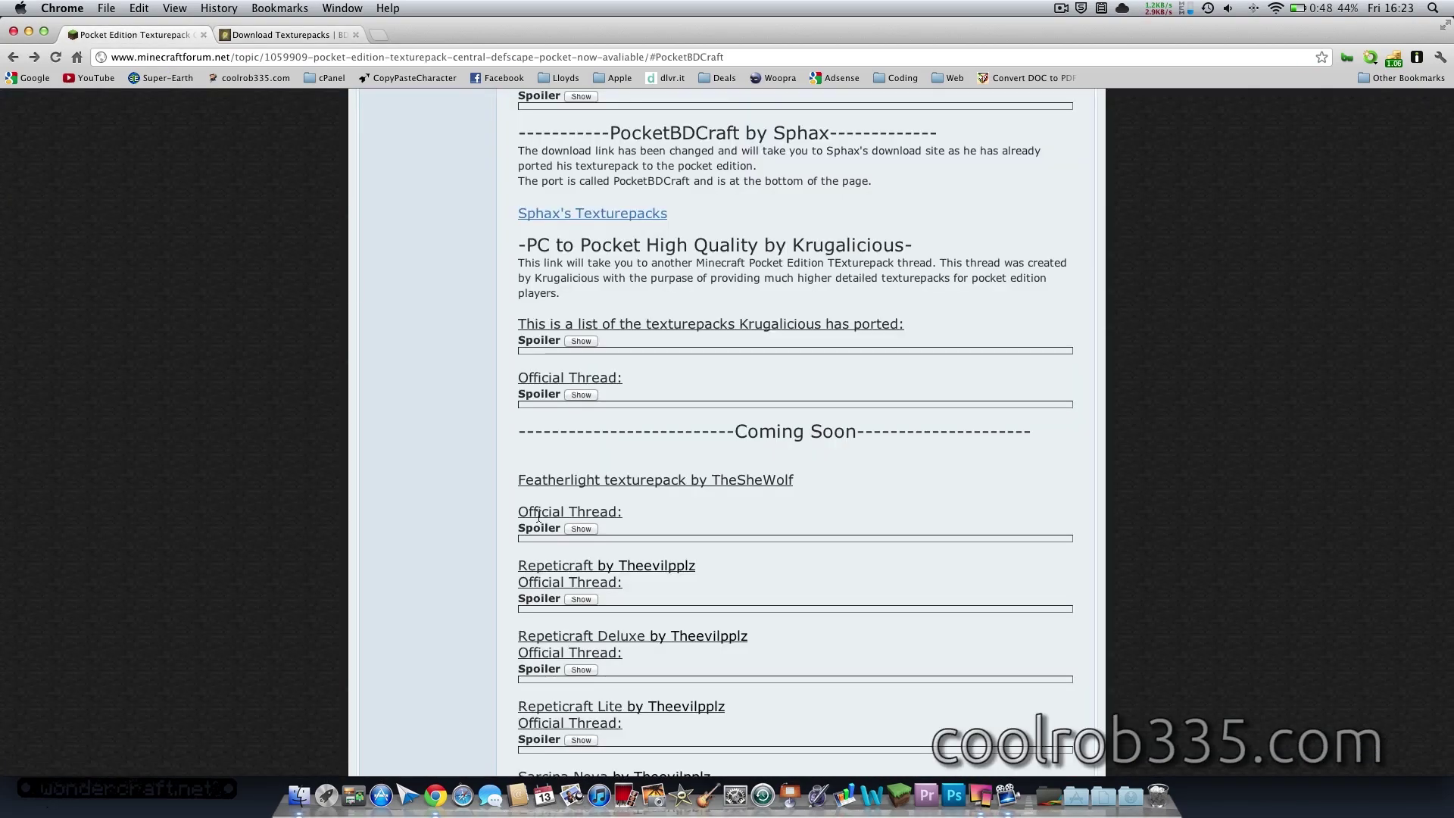
scroll(538, 516, "up", 15)
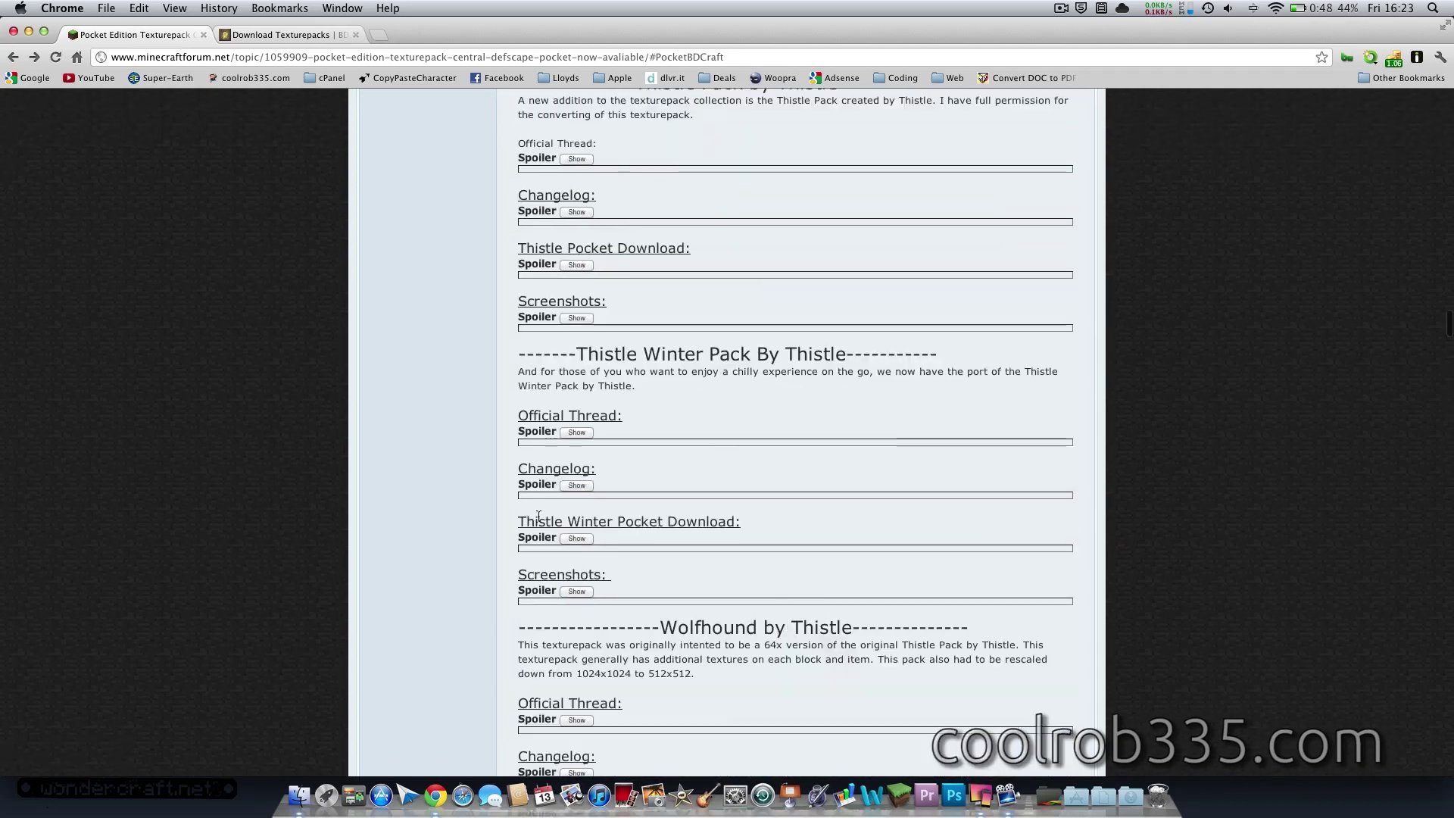
scroll(539, 516, "up", 20)
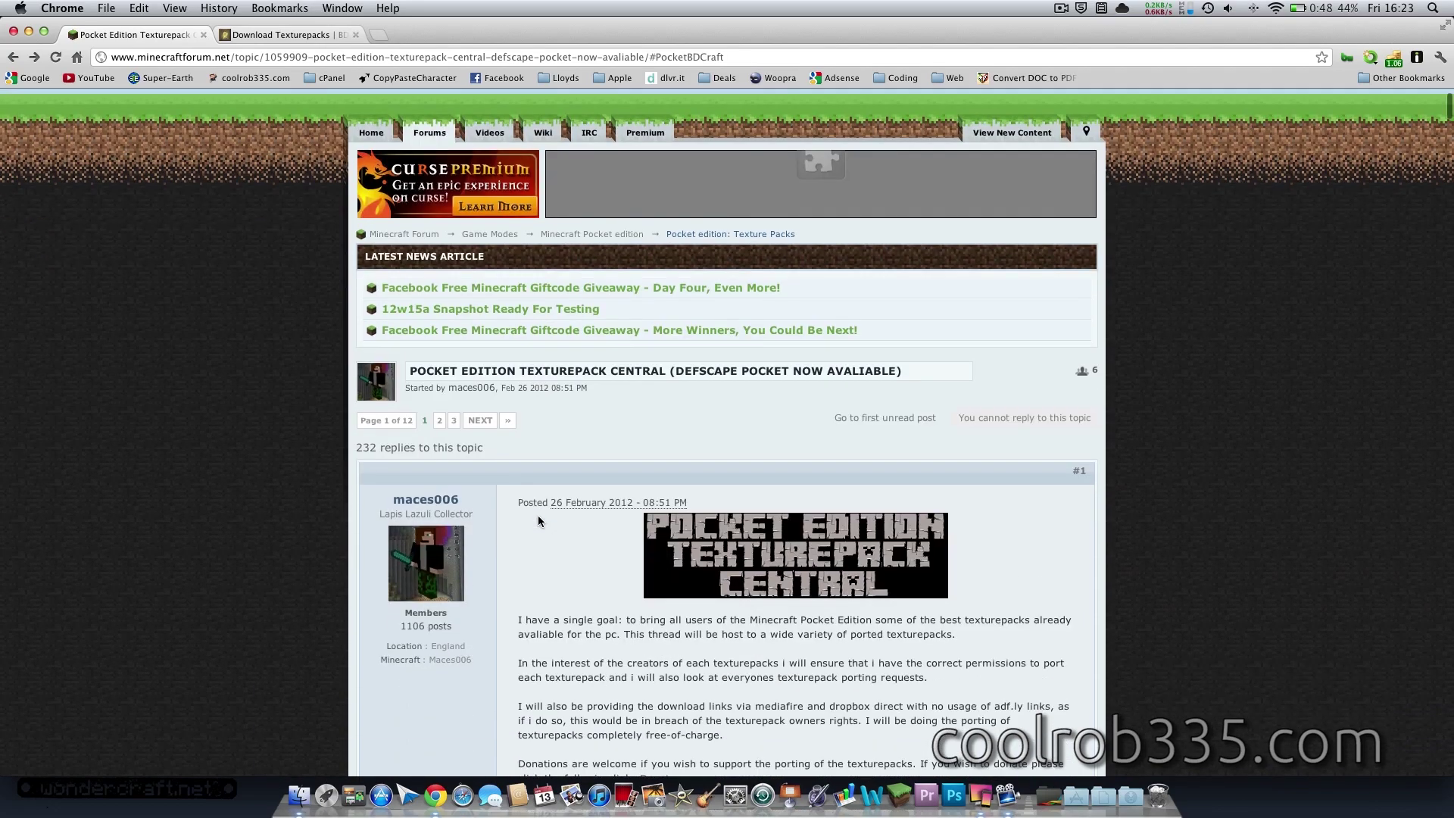
scroll(538, 517, "down", 6)
scroll(539, 516, "down", 15)
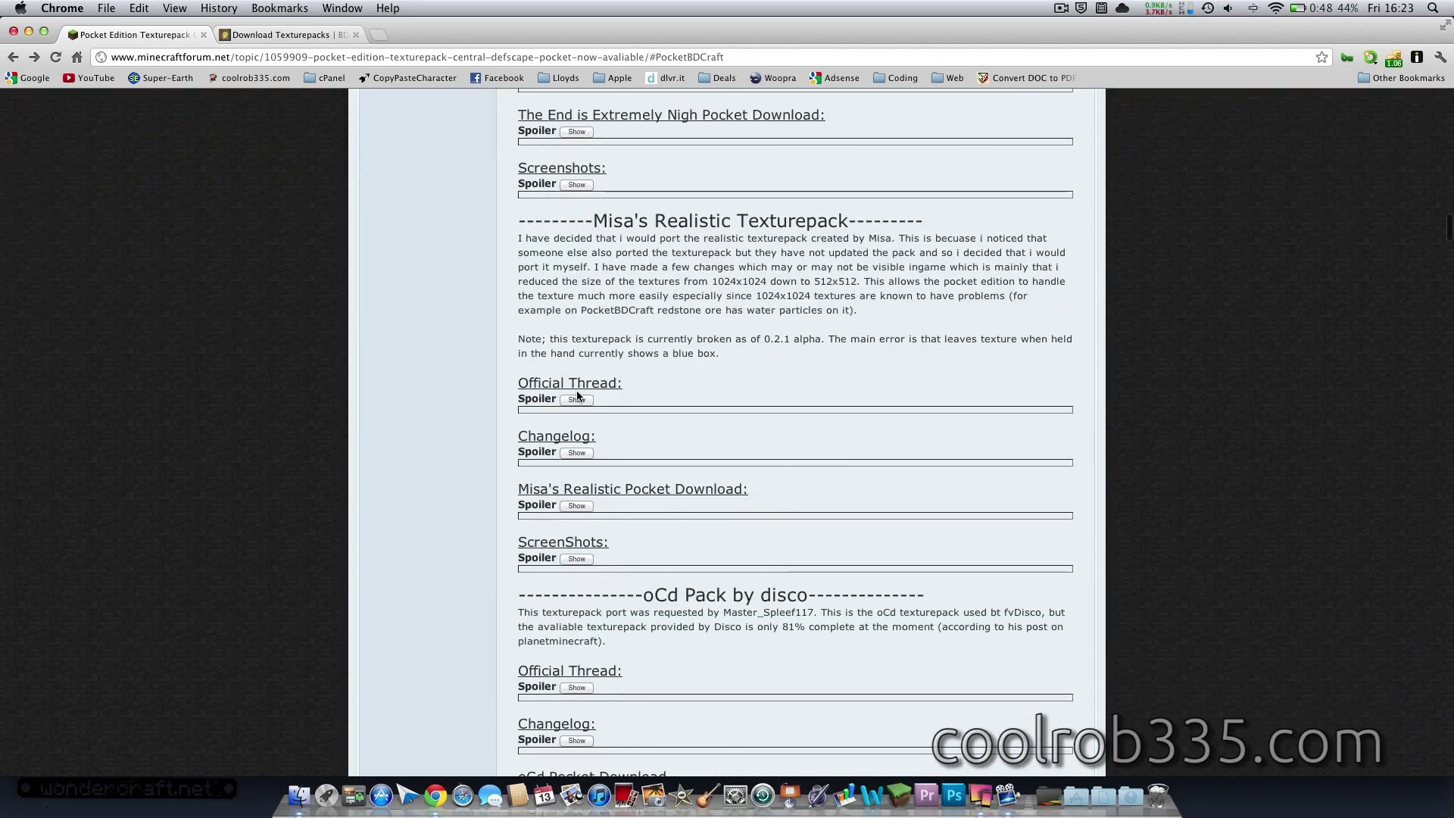
Open Misa's Realistic texturepack thread in a new tab, look it over, then close it
left_click(576, 399)
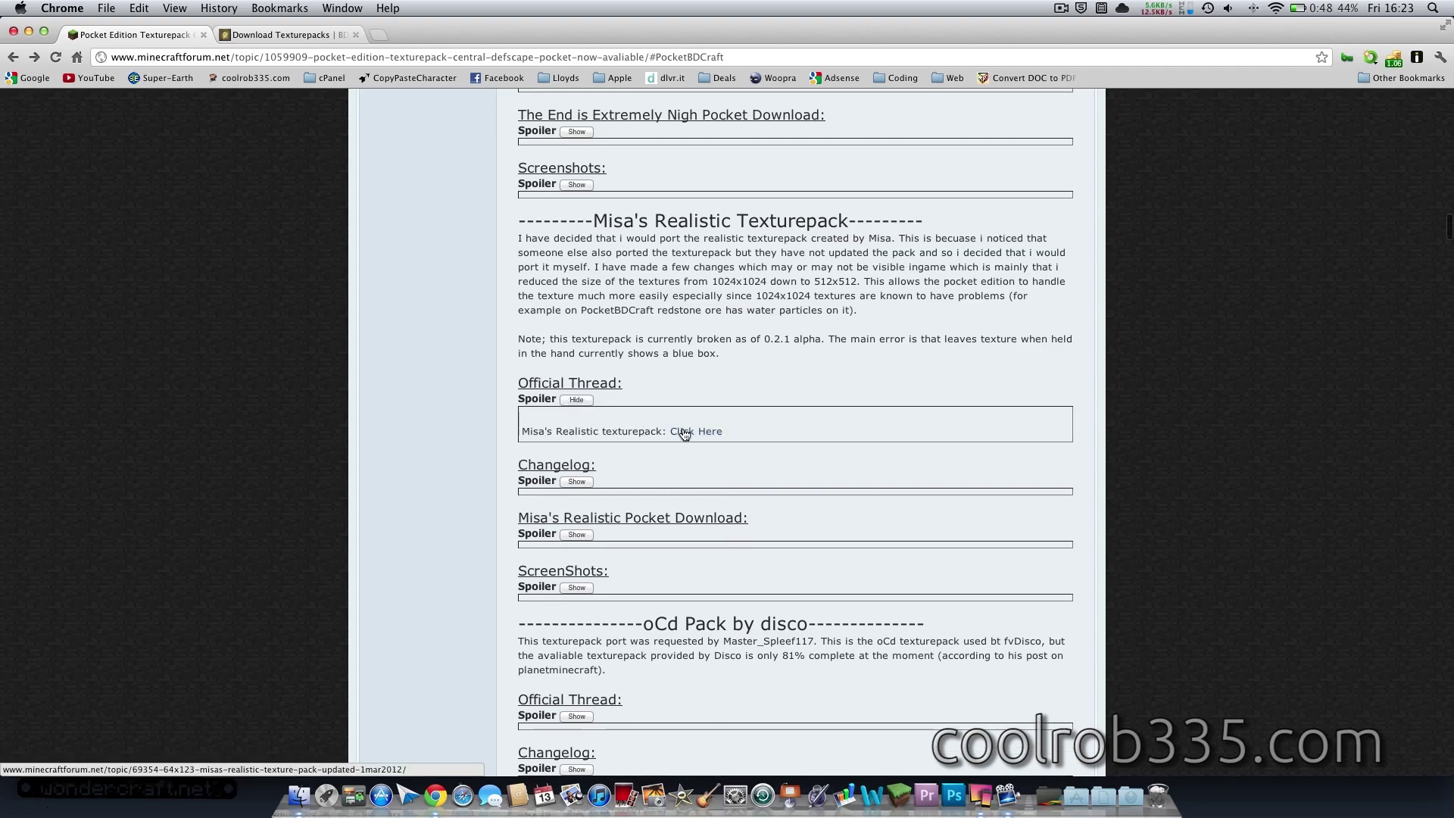
left_click(684, 433)
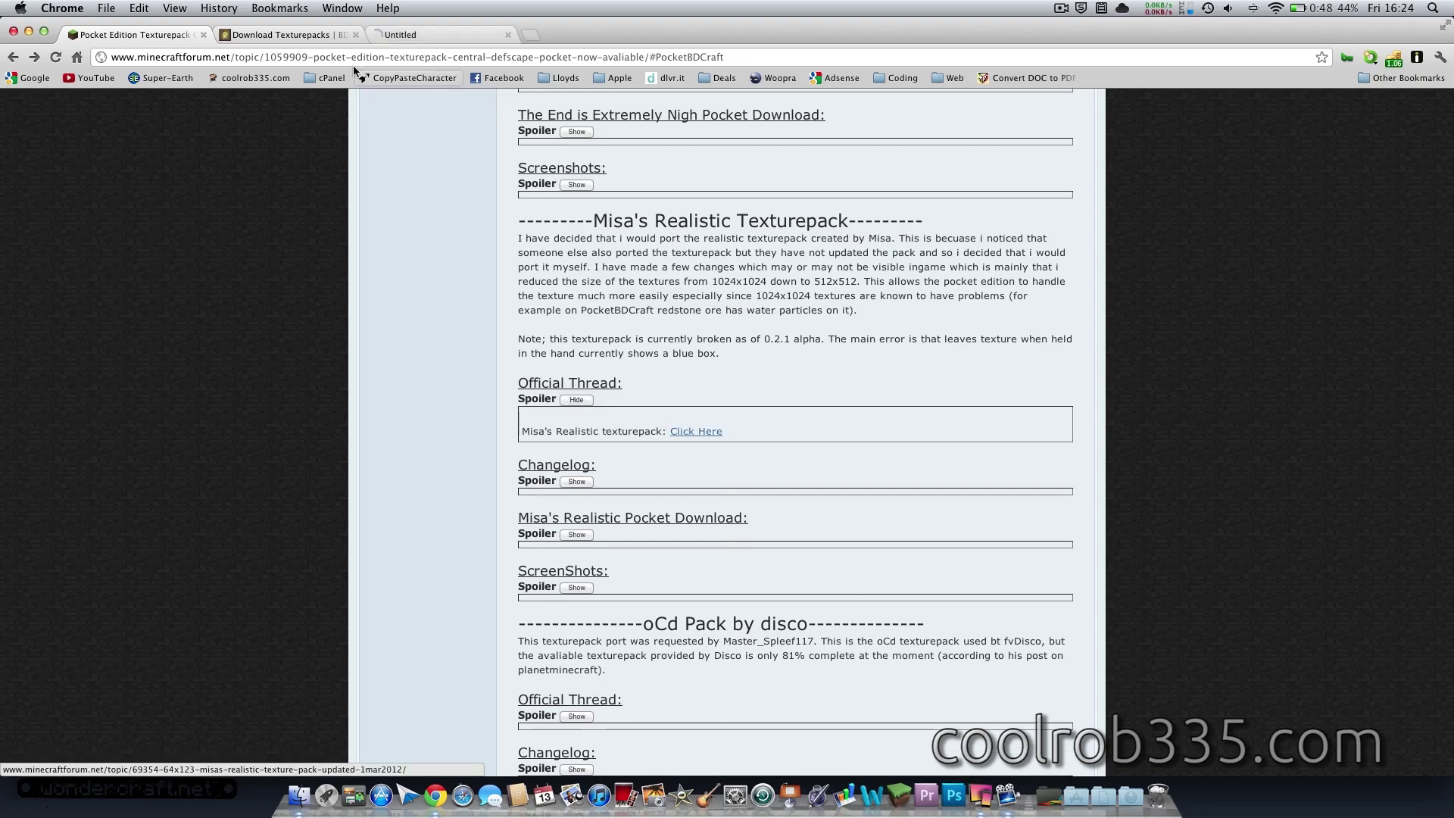
left_click(237, 34)
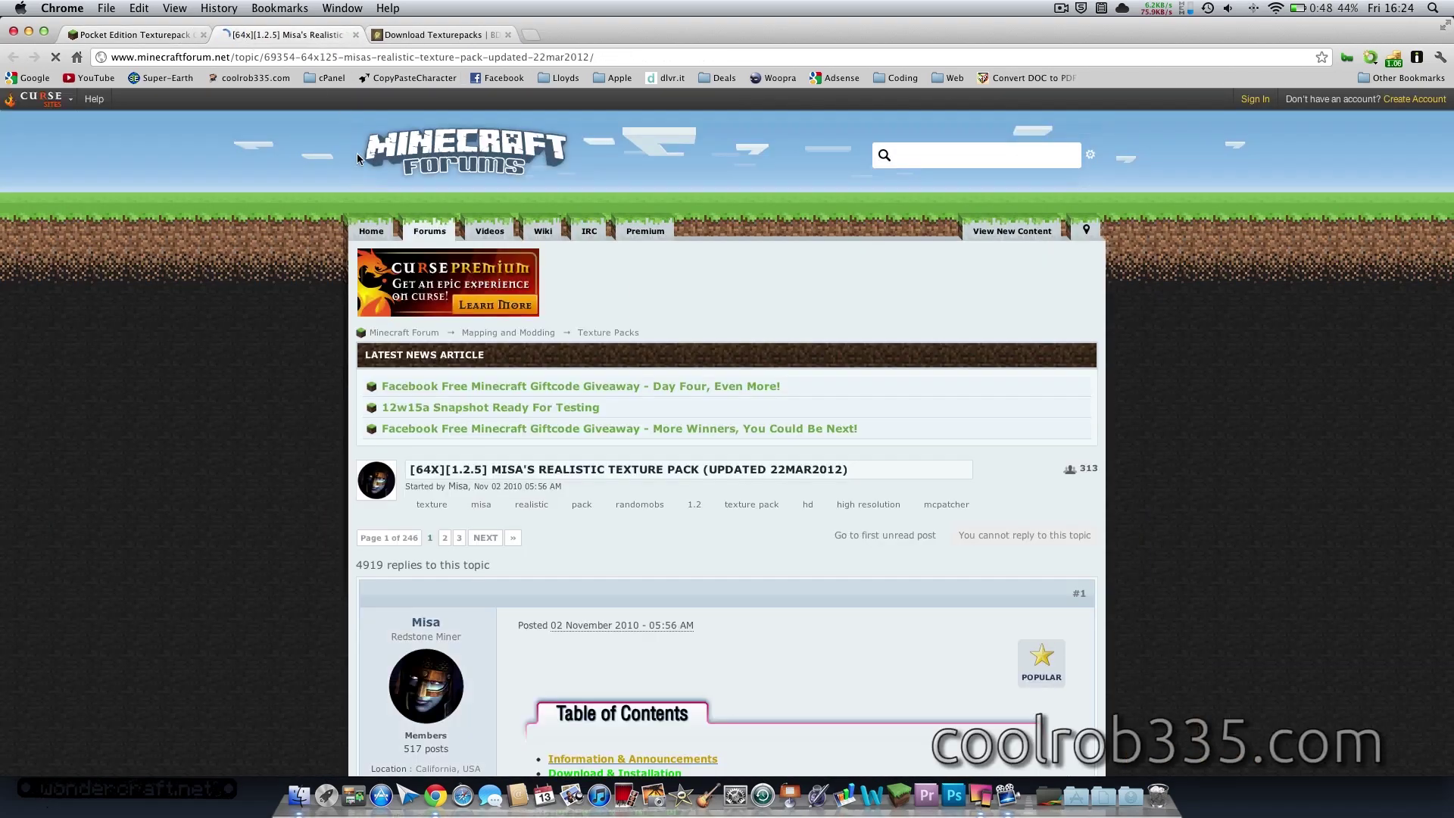
scroll(517, 597, "down", 15)
scroll(518, 597, "down", 5)
key("super+w")
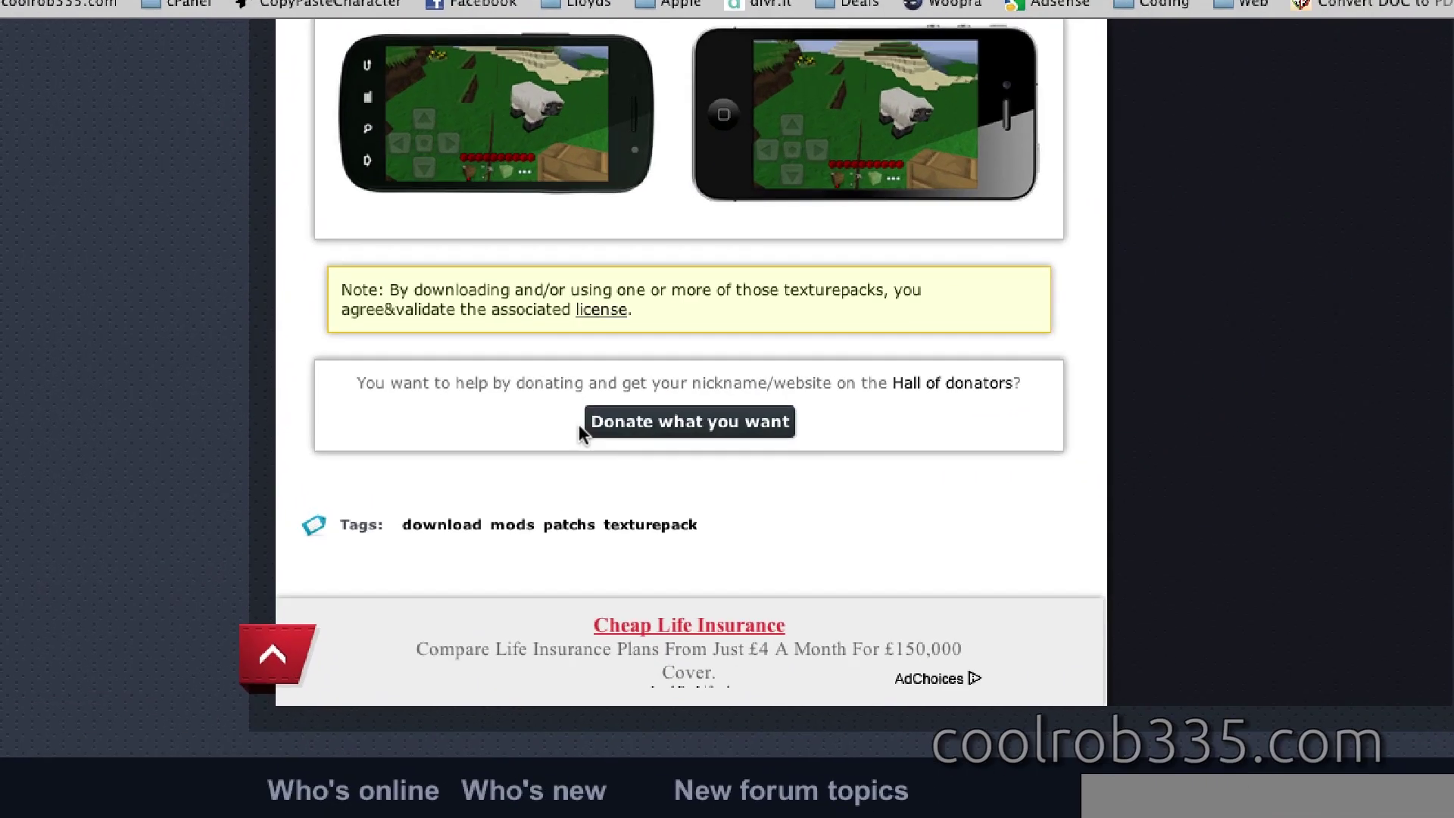
scroll(583, 273, "up", 5)
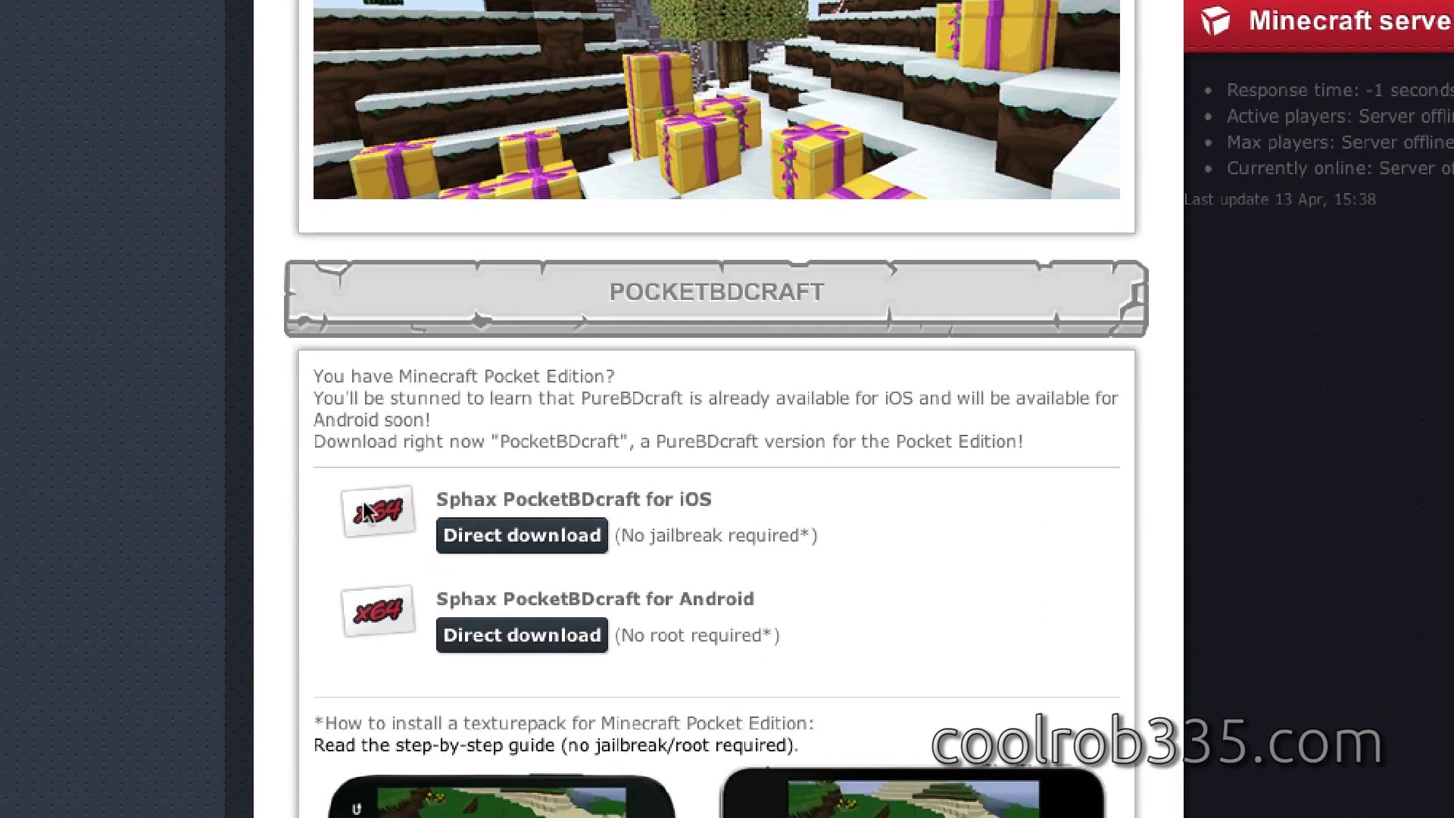
Download Sphax PocketBDcraft for iOS as a zip, skipping past the adf.ly ad page
left_click_drag(366, 511, 869, 628)
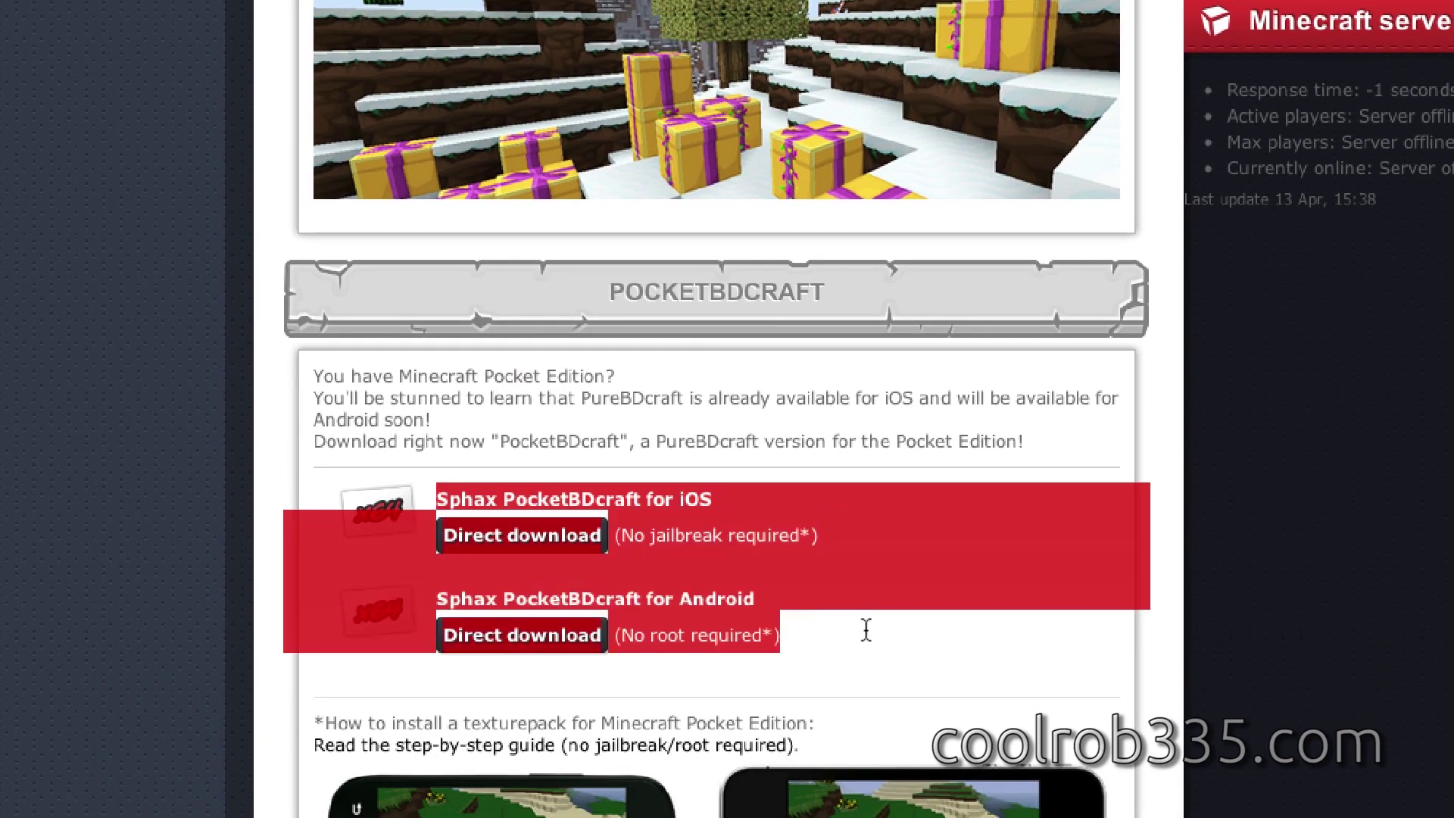
left_click(866, 629)
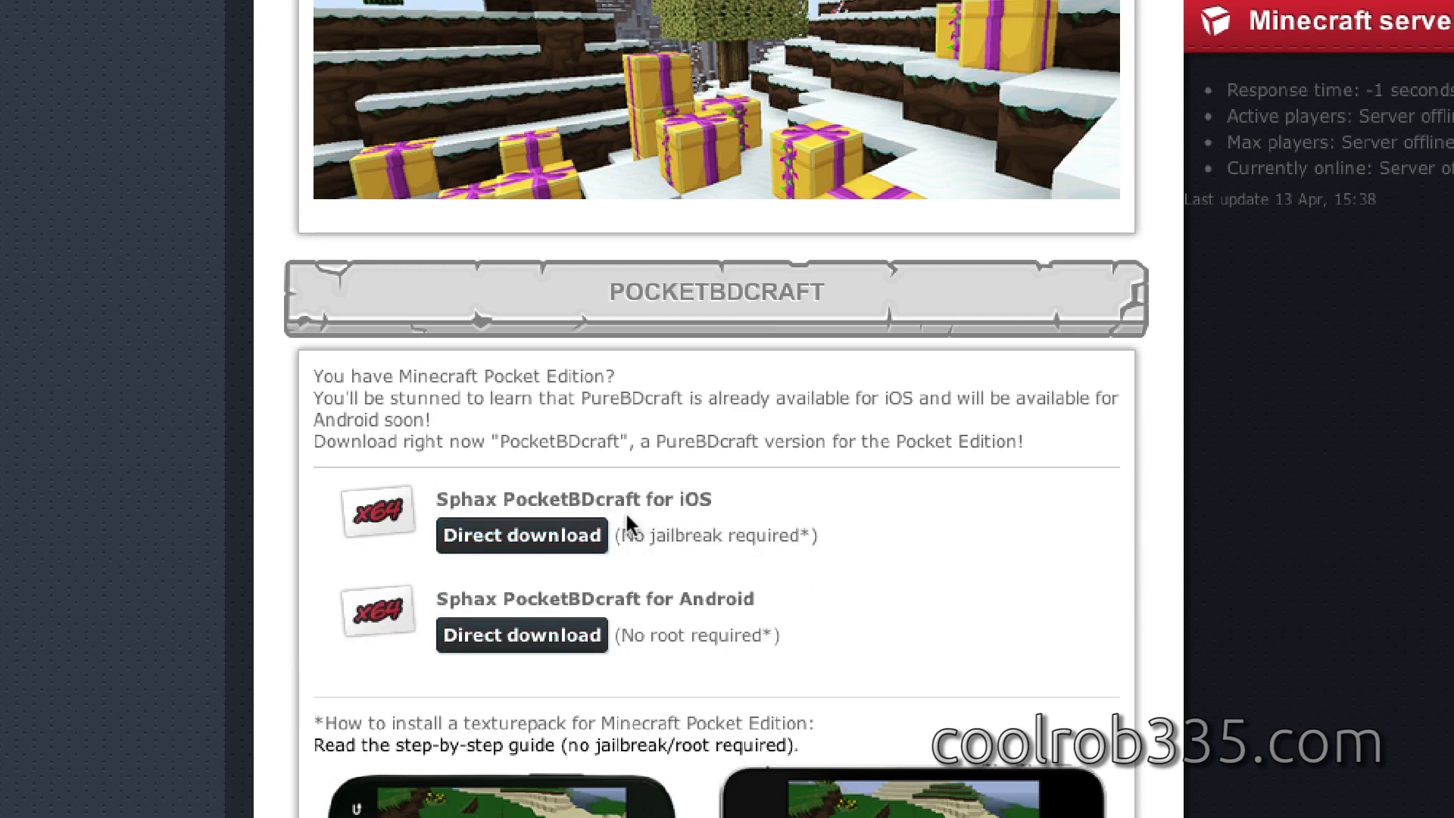
left_click_drag(627, 522, 315, 483)
left_click(862, 643)
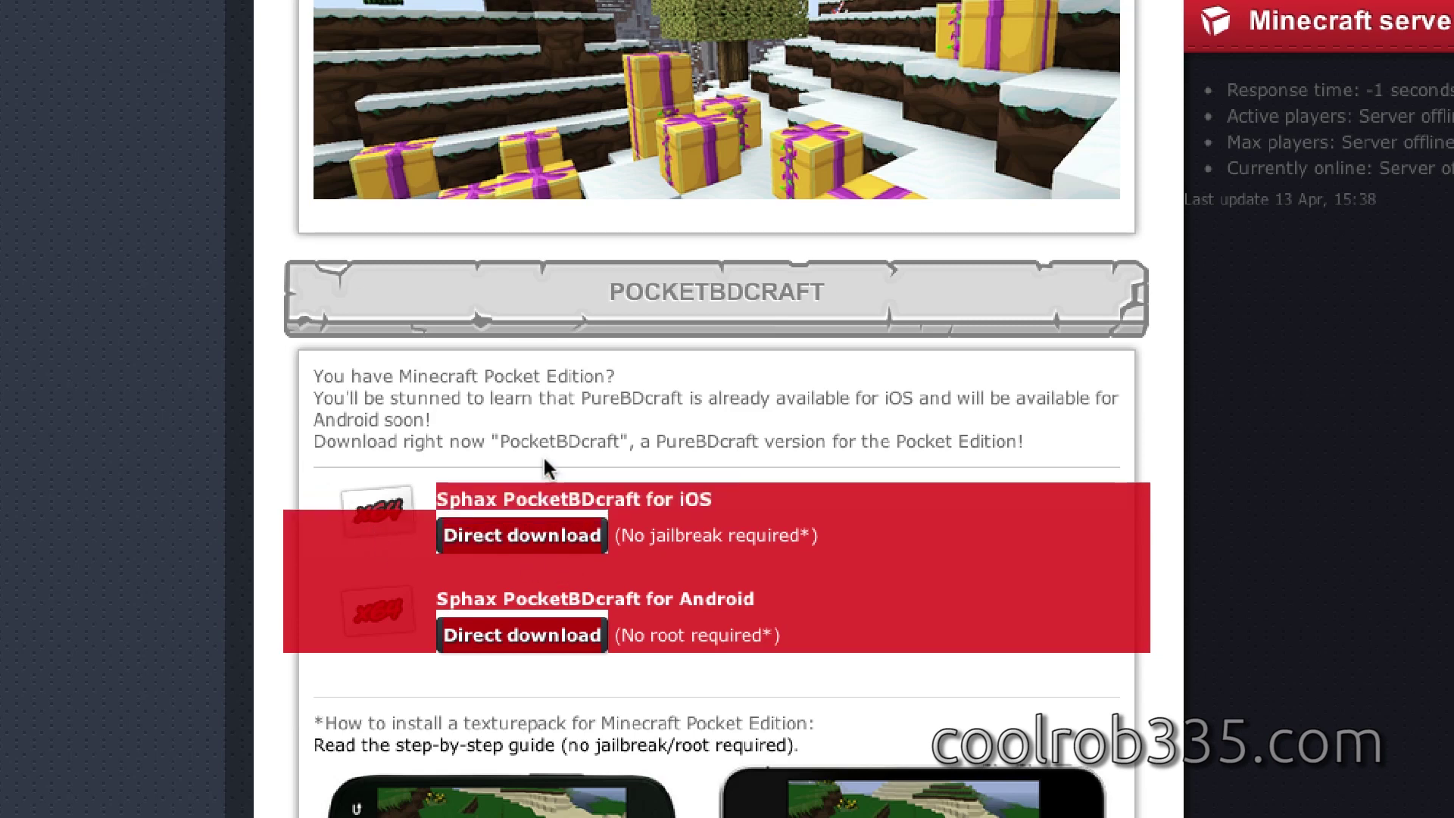
left_click(540, 515)
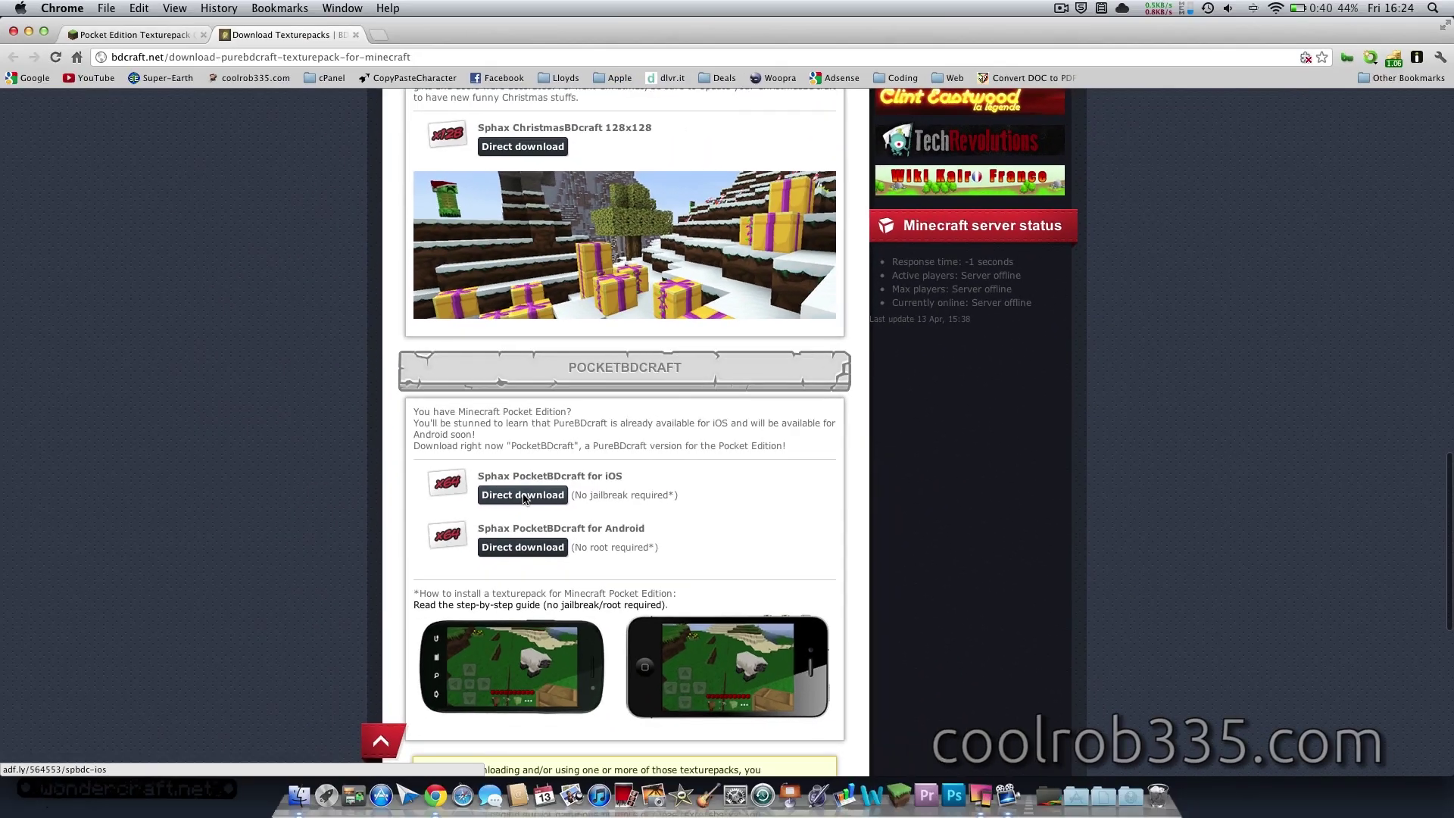
left_click(524, 496)
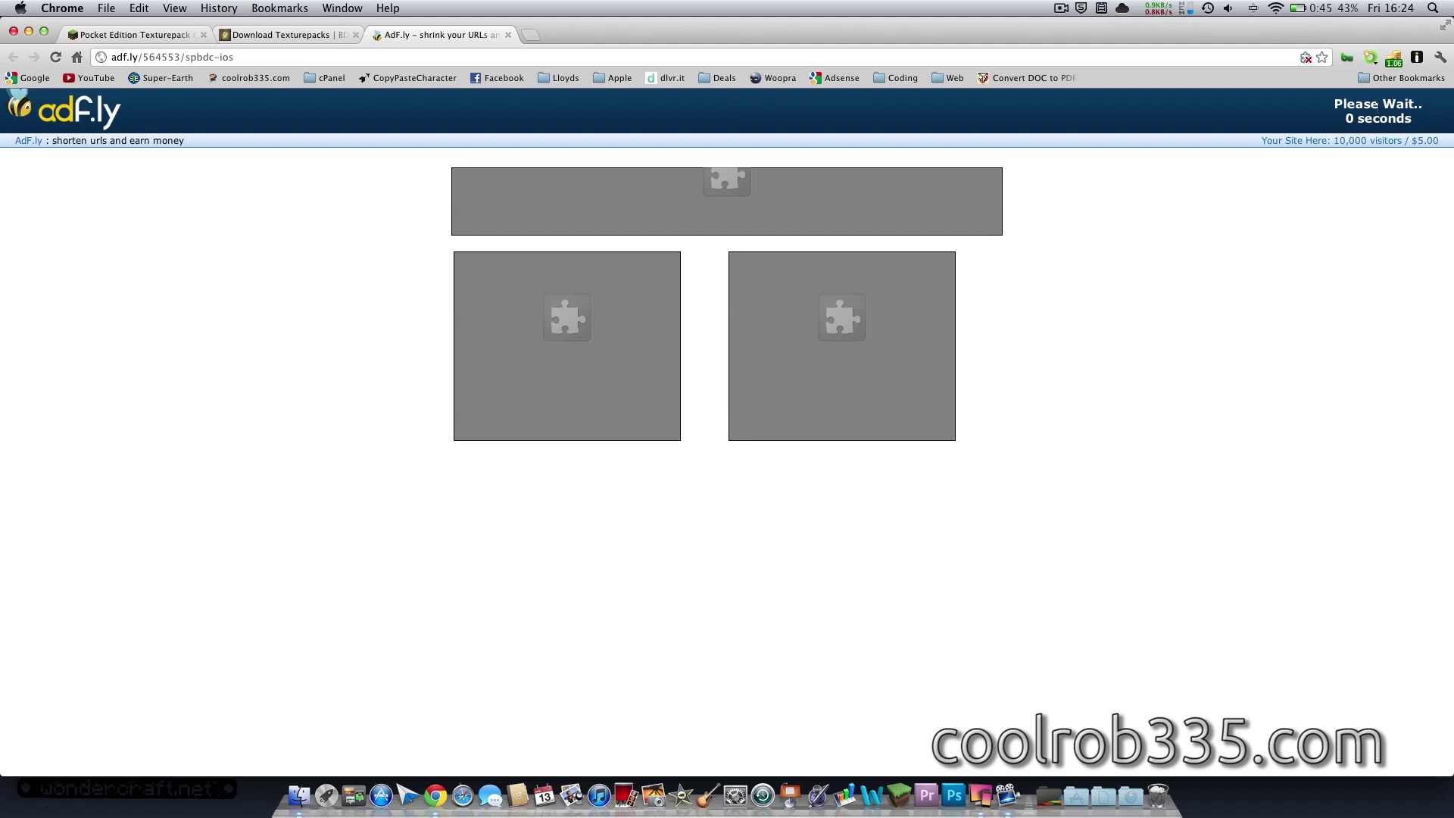
left_click(1375, 112)
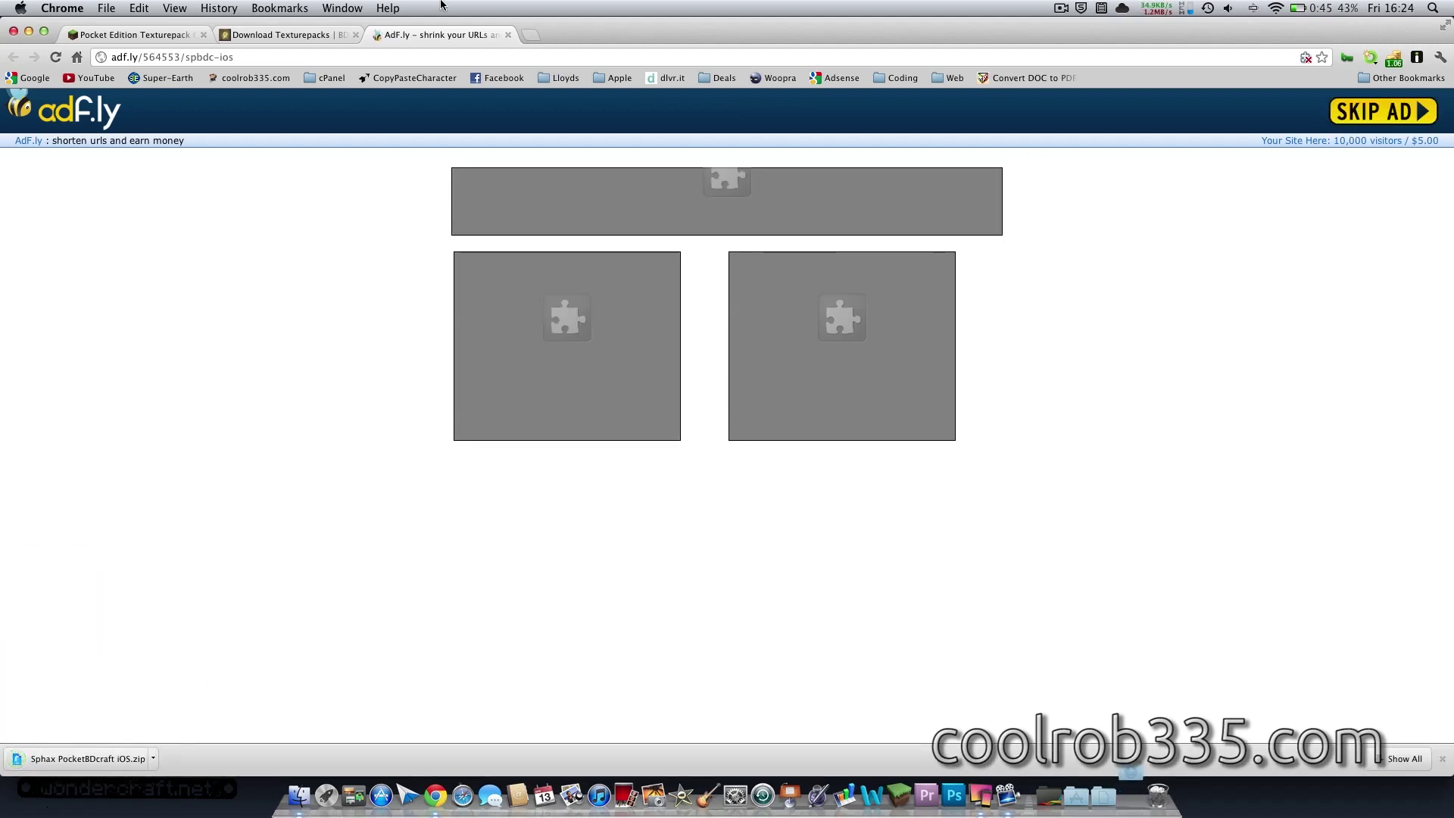
Close the ad tab and minimize Chrome to reveal the Minecraft desktop
left_click(508, 35)
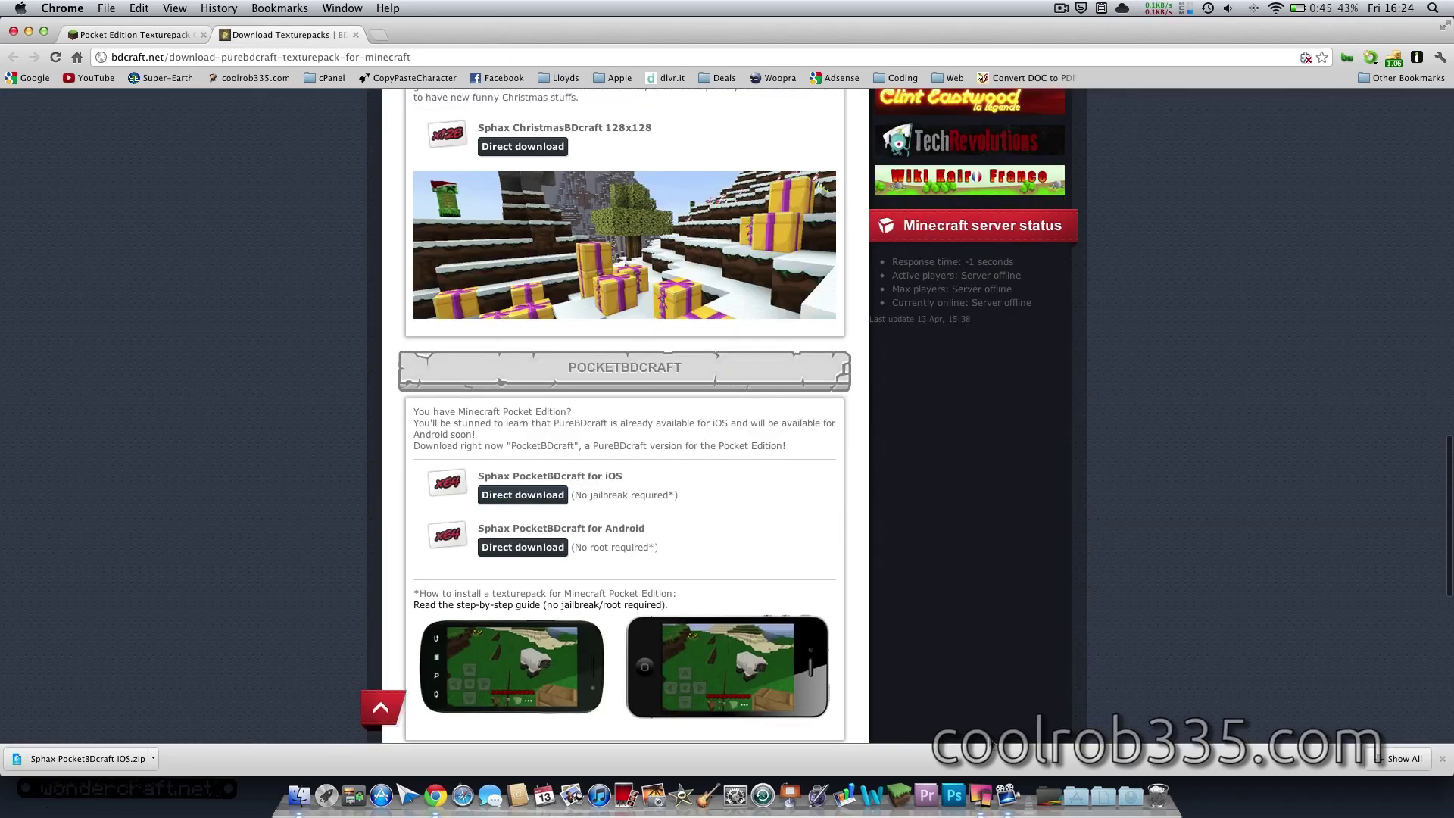
double_click(888, 33)
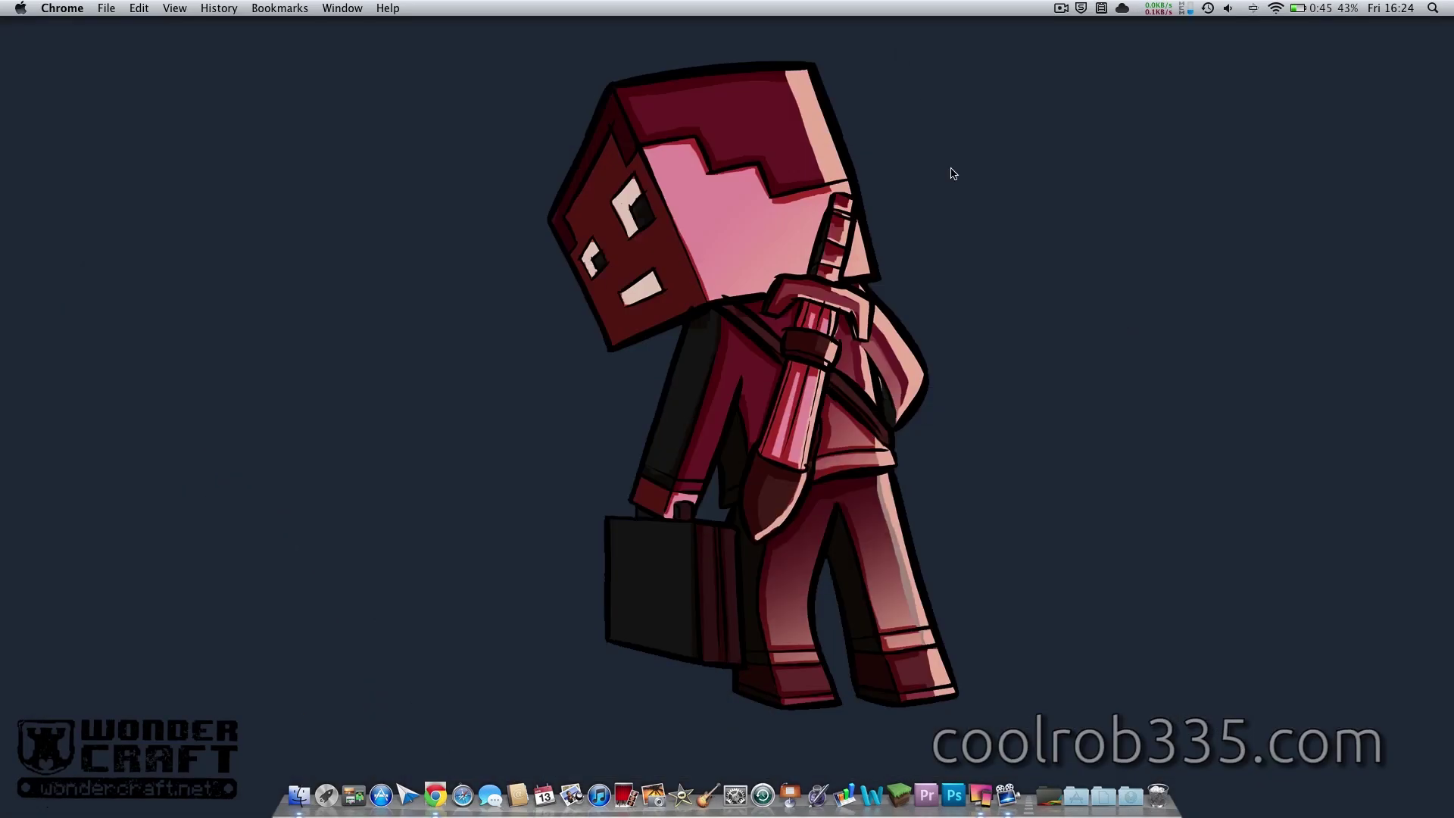
left_click(1018, 483)
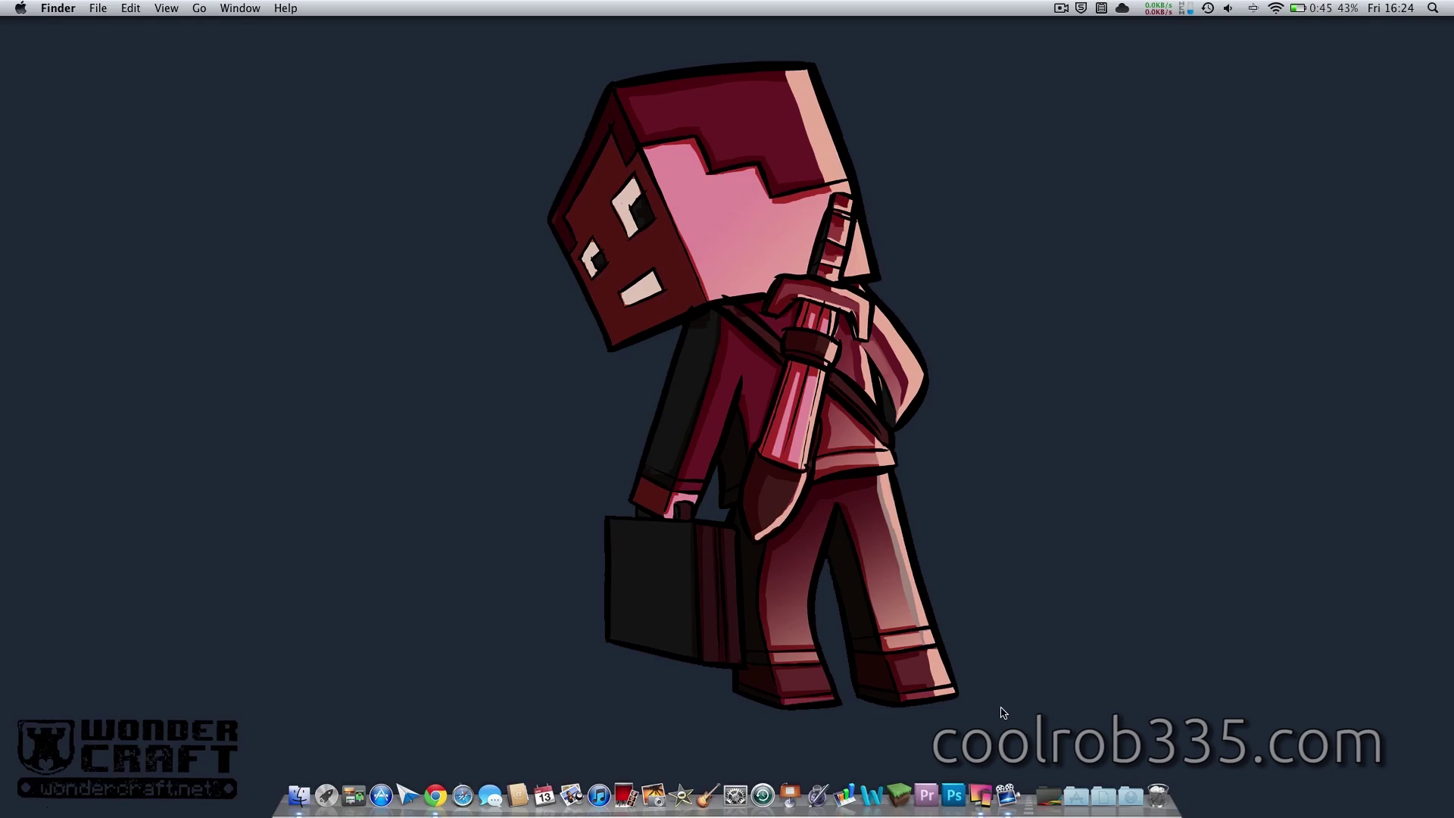
Force quit the frozen Reflection app from its Dock menu and reopen it after the crash
left_click(982, 795)
key("F3")
key("F3")
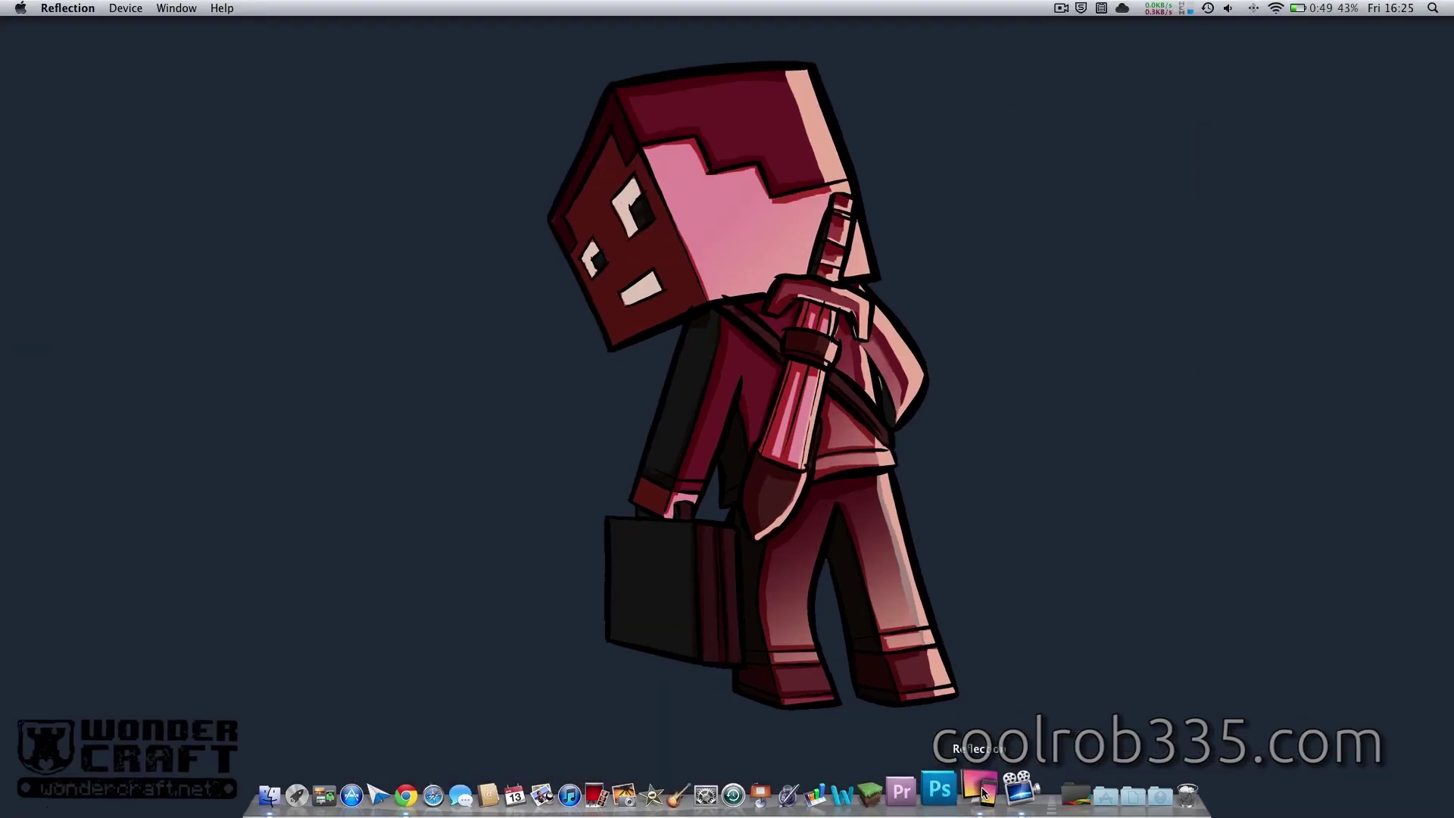
right_click(982, 777)
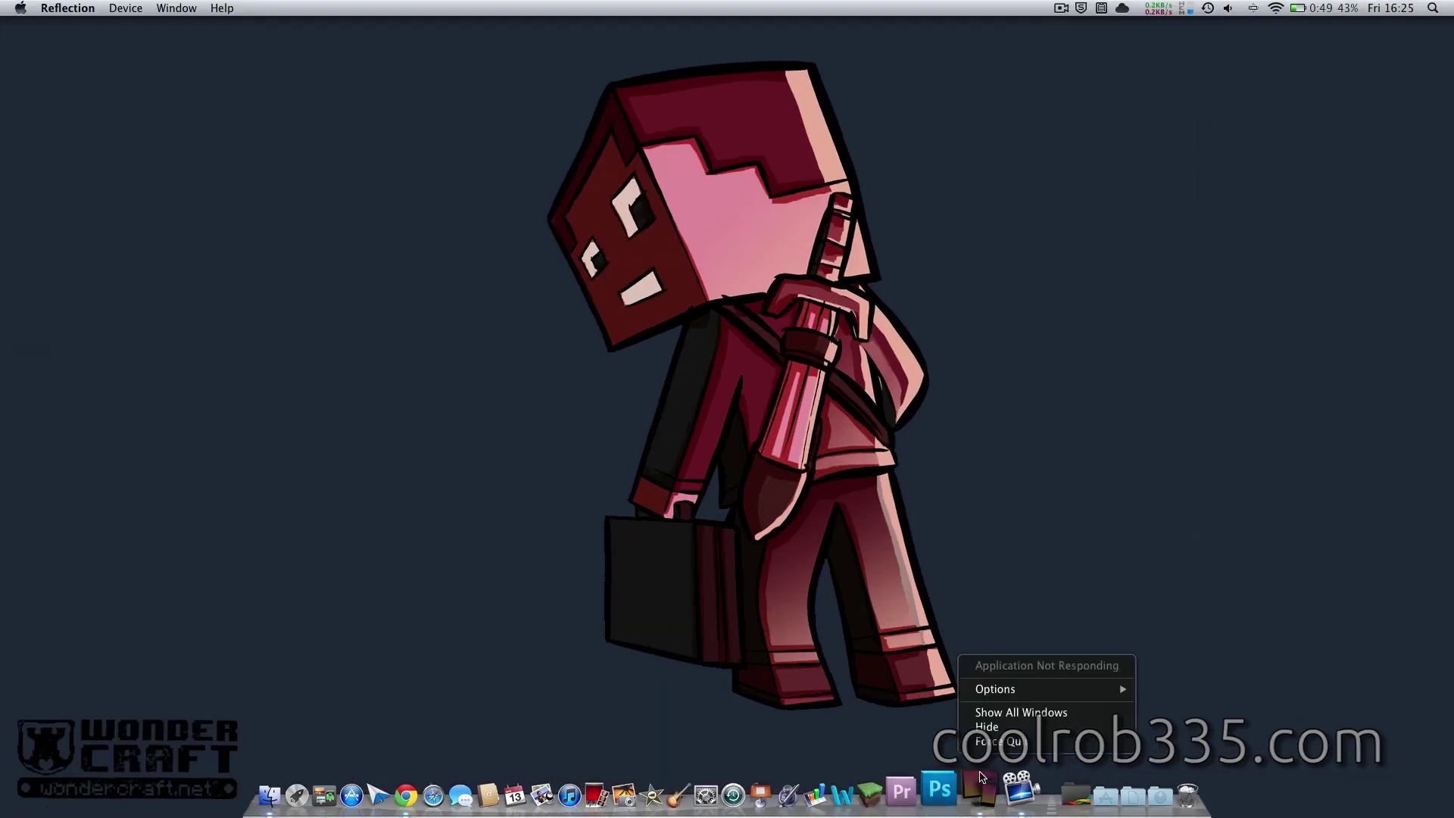
left_click(1002, 744)
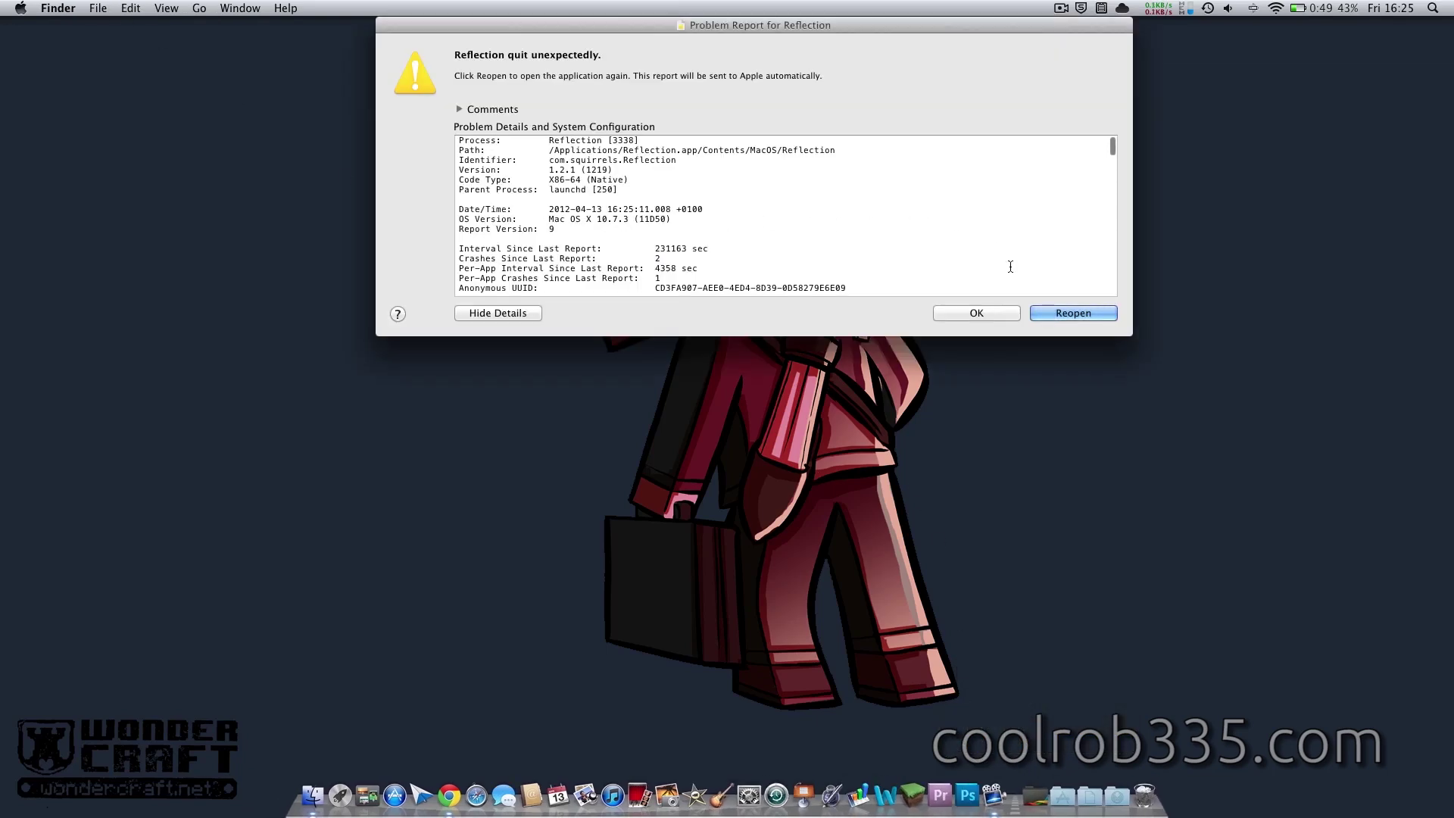
left_click(1064, 313)
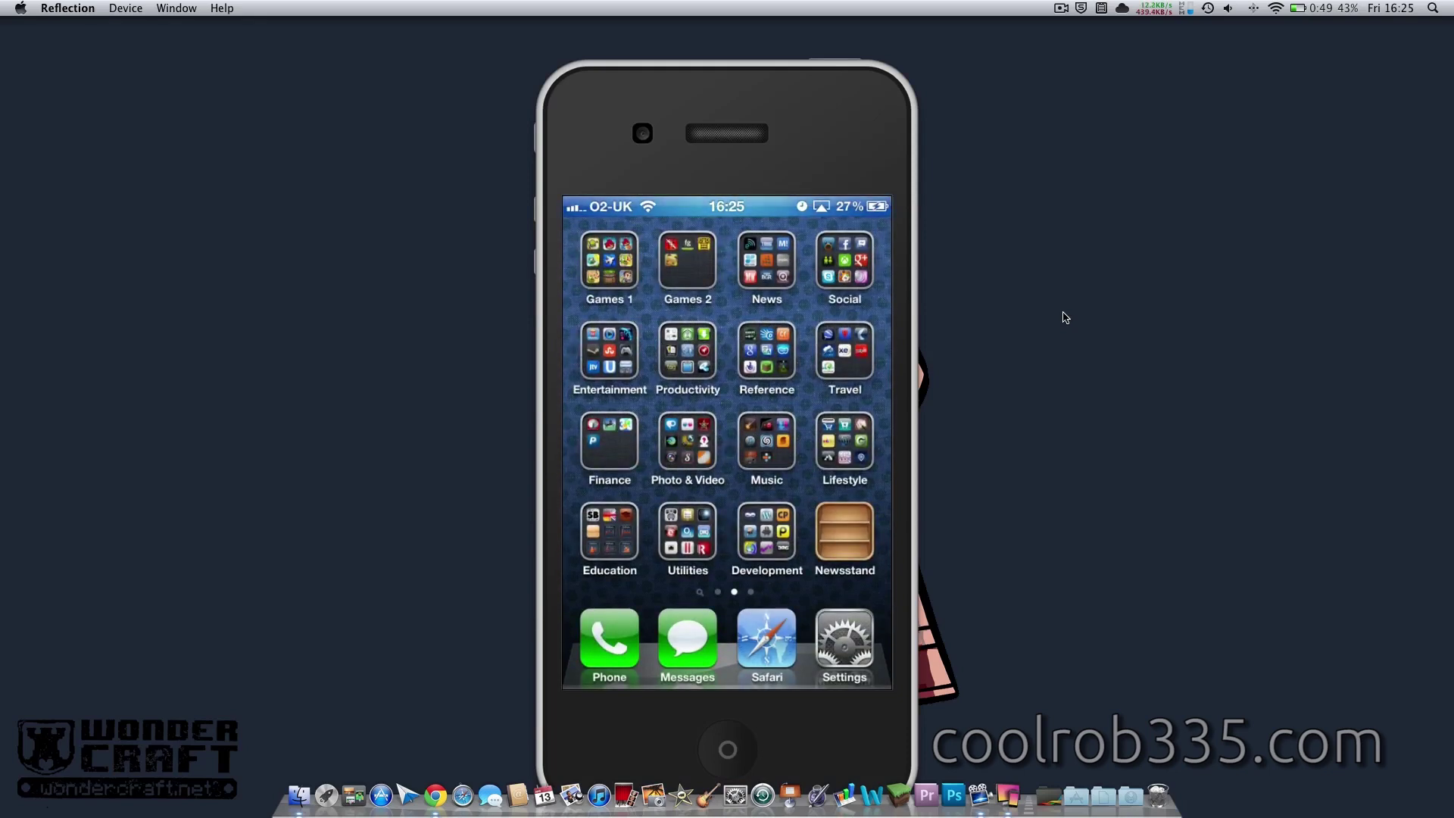
Move the mirrored iPhone window up and to the right
left_click_drag(800, 80, 854, 39)
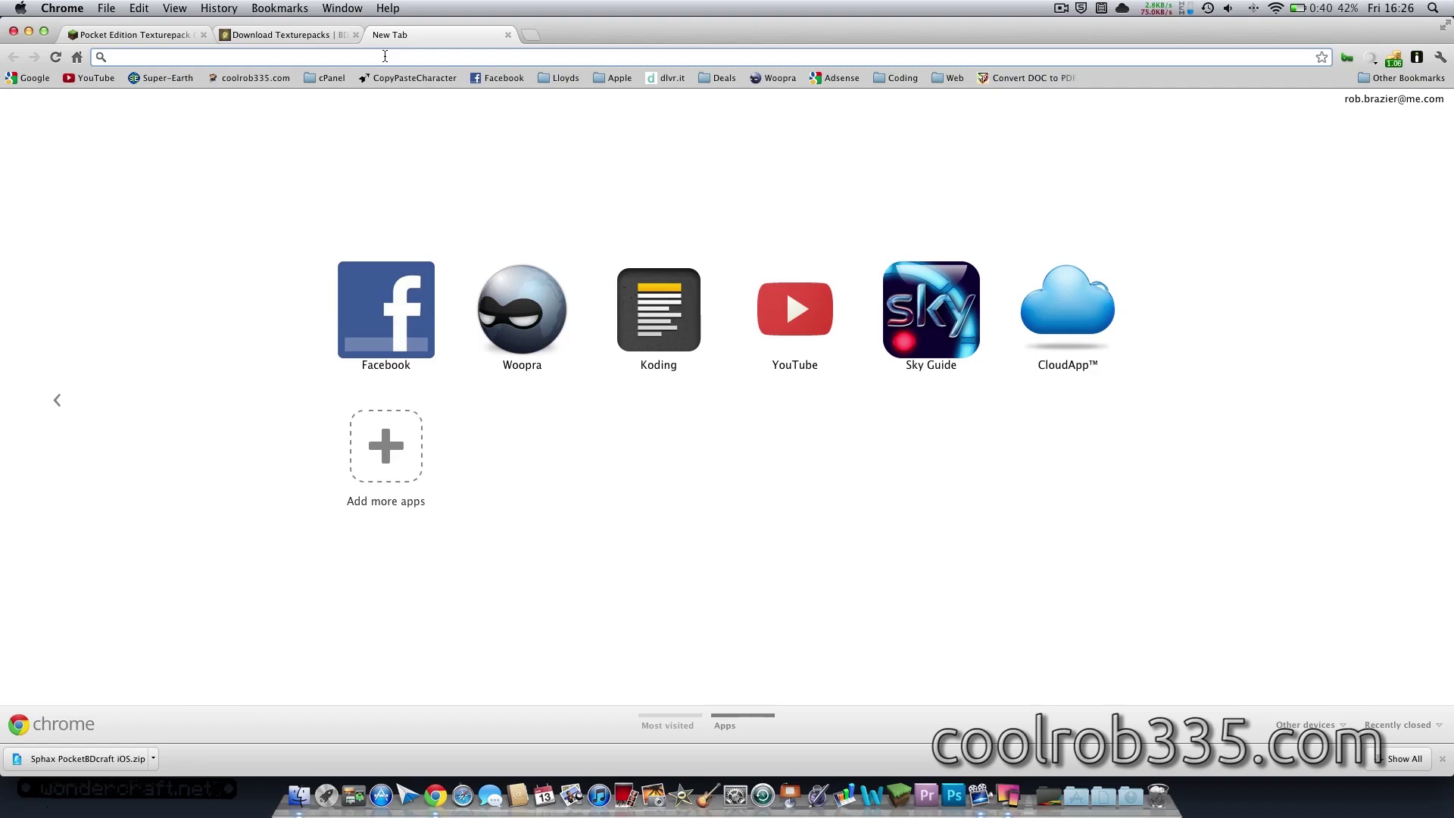
Search for 'iexplore' to reach Macroplant's iExplorer page, then open the Applications stack
type("iexplorer/")
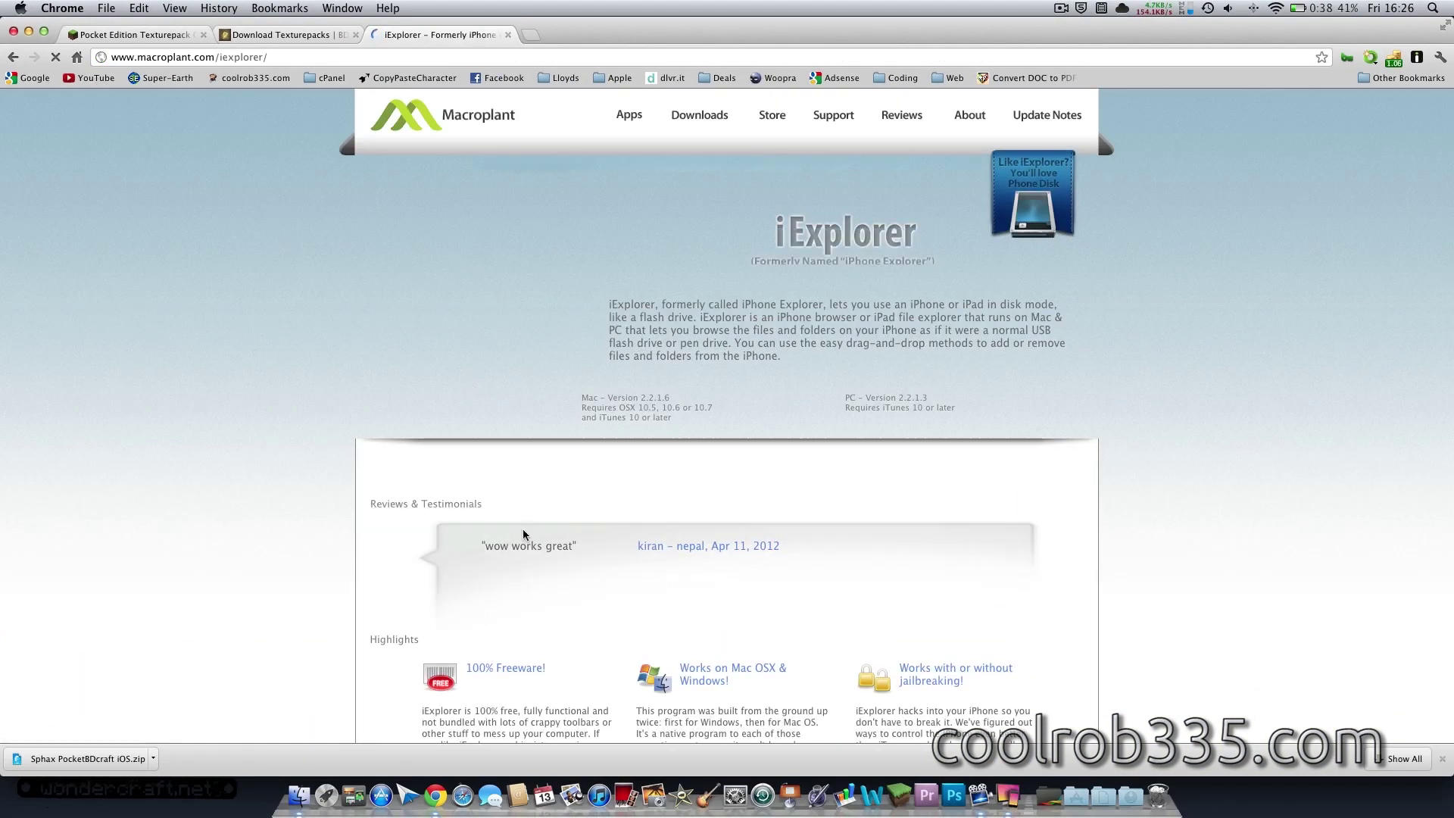
scroll(522, 534, "down", 3)
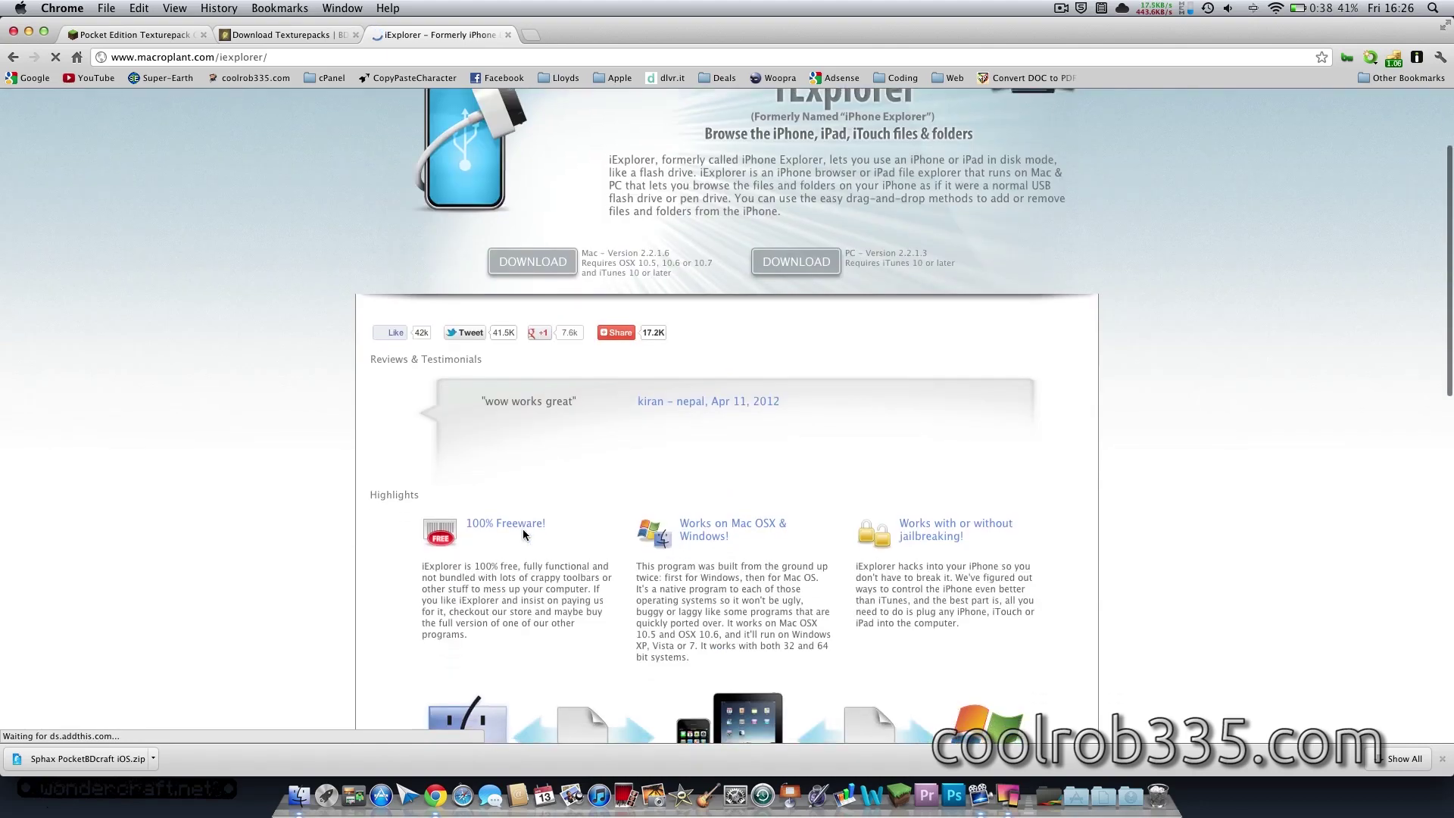
scroll(685, 251, "up", 3)
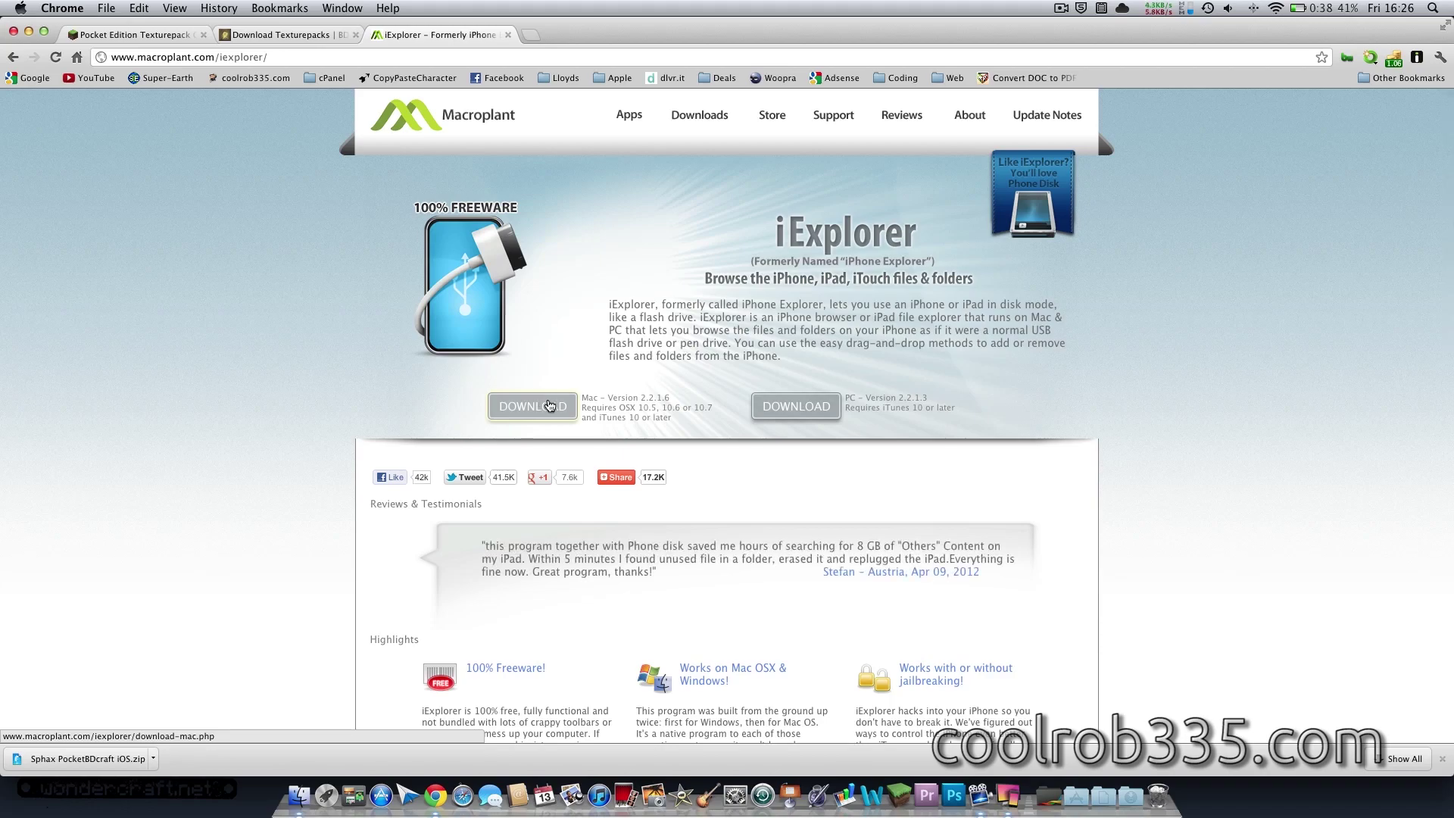
left_click(1083, 794)
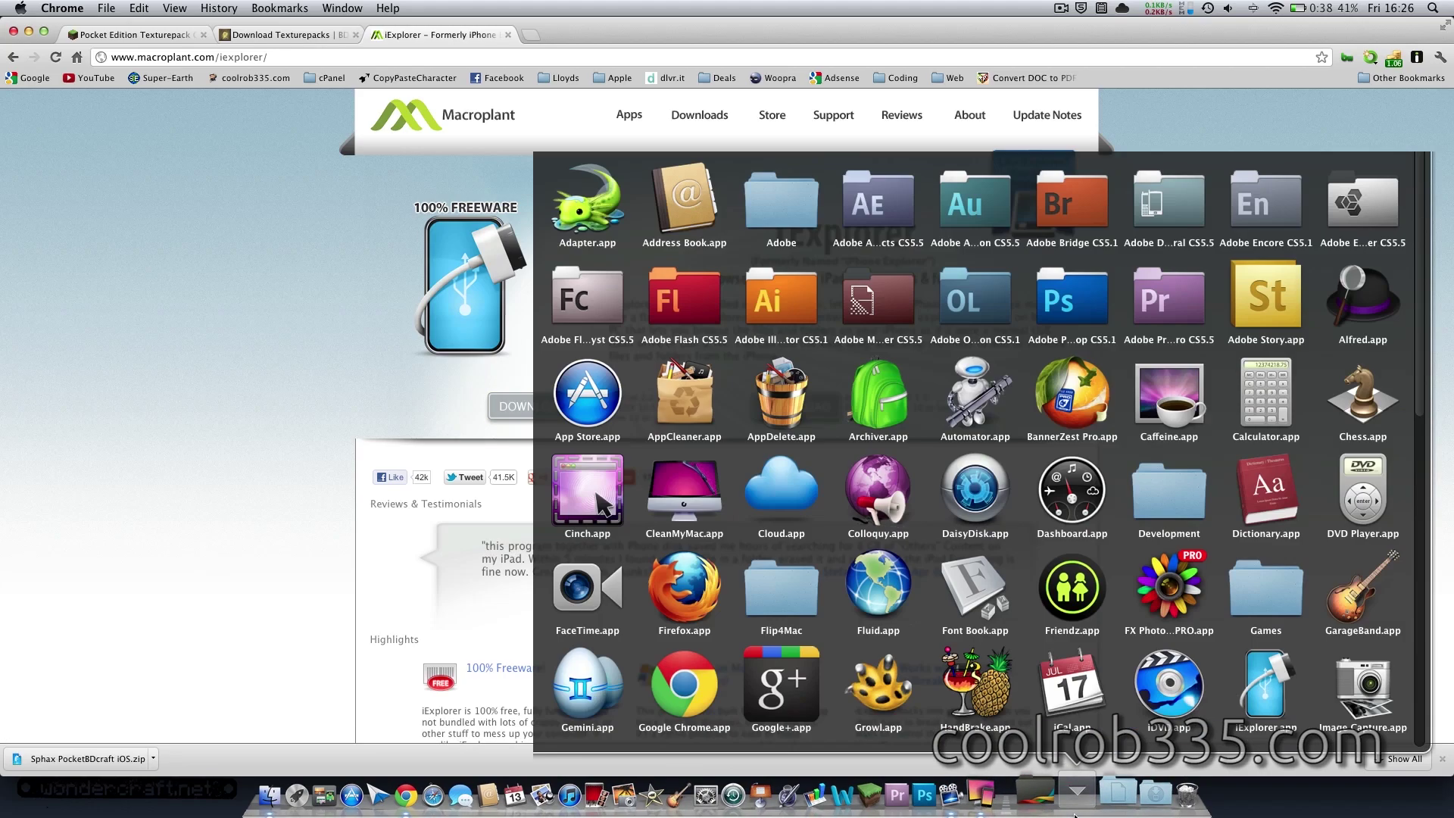
Launch iExplorer from Applications and move its window to the right
scroll(954, 431, "down", 3)
scroll(954, 432, "down", 1)
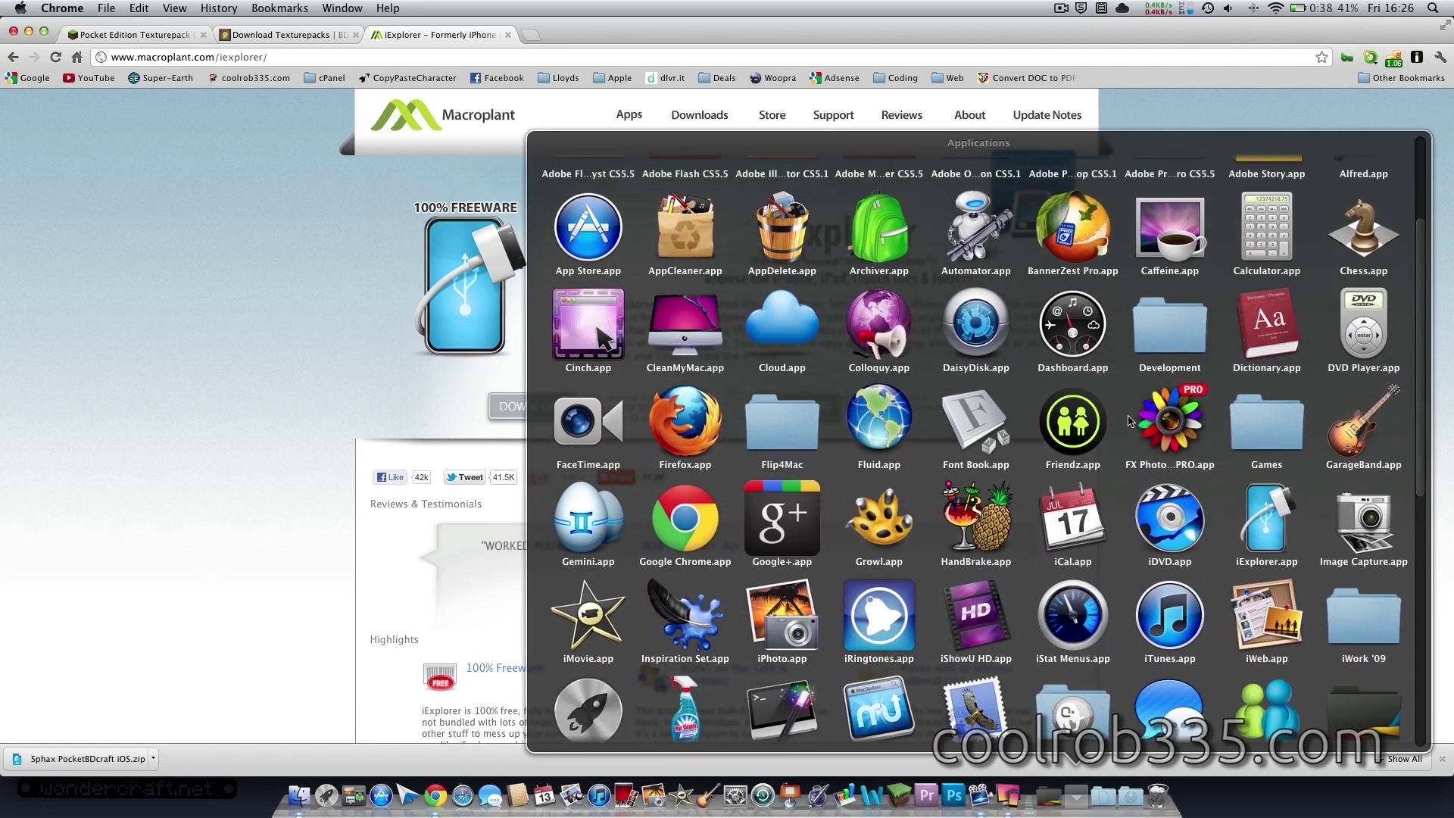
scroll(1227, 318, "down", 2)
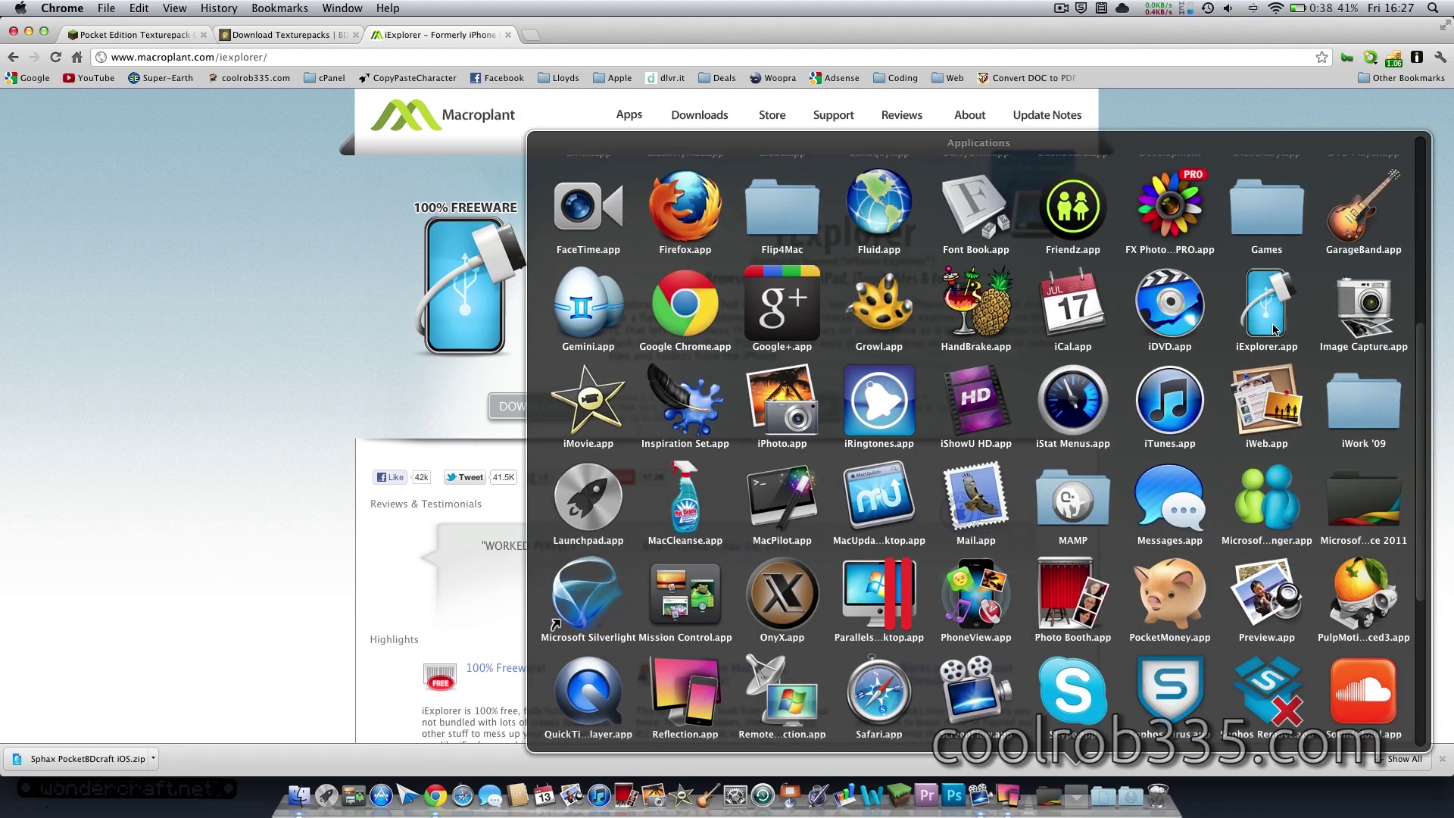
left_click(1268, 318)
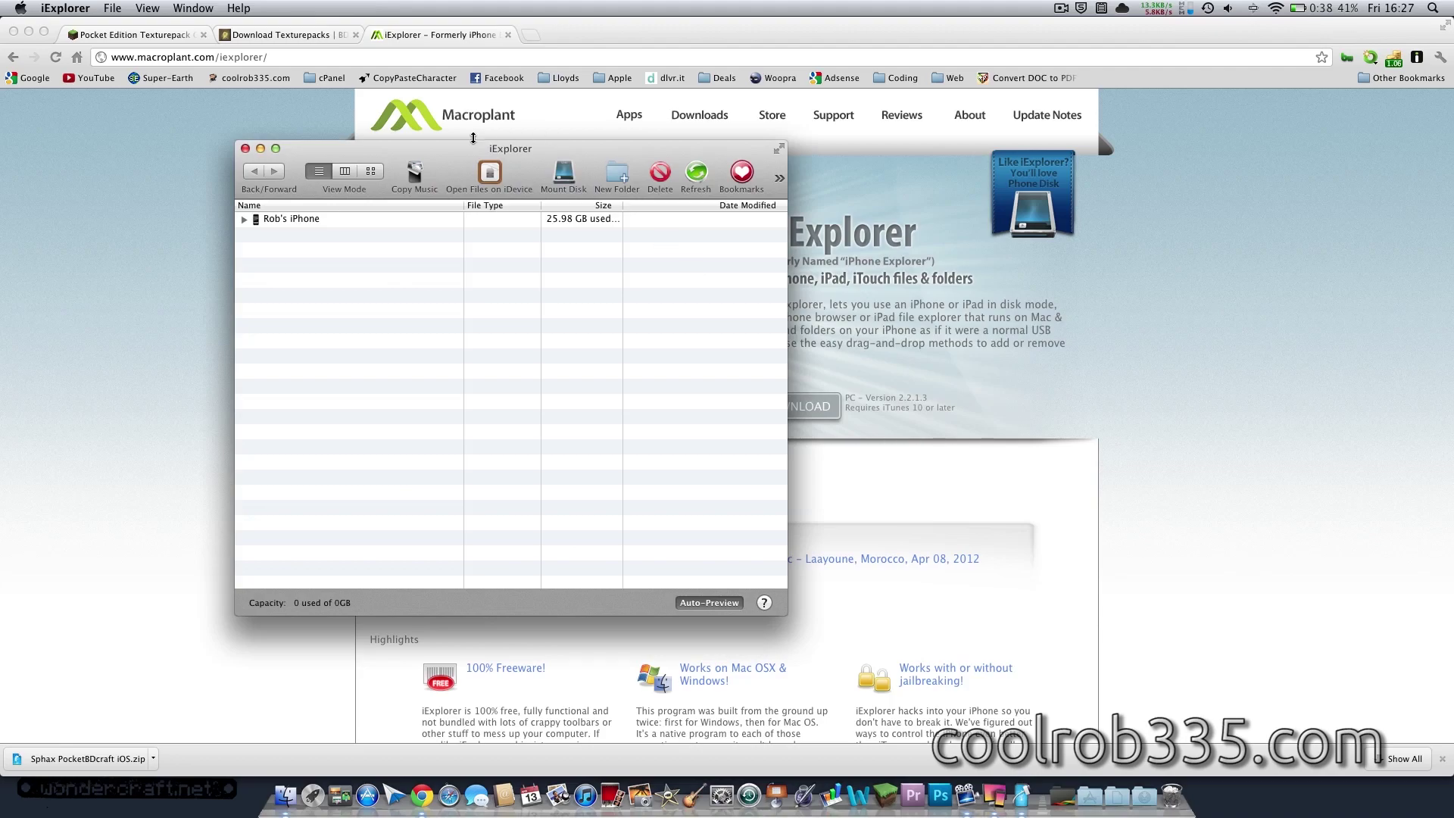
left_click_drag(492, 155, 788, 170)
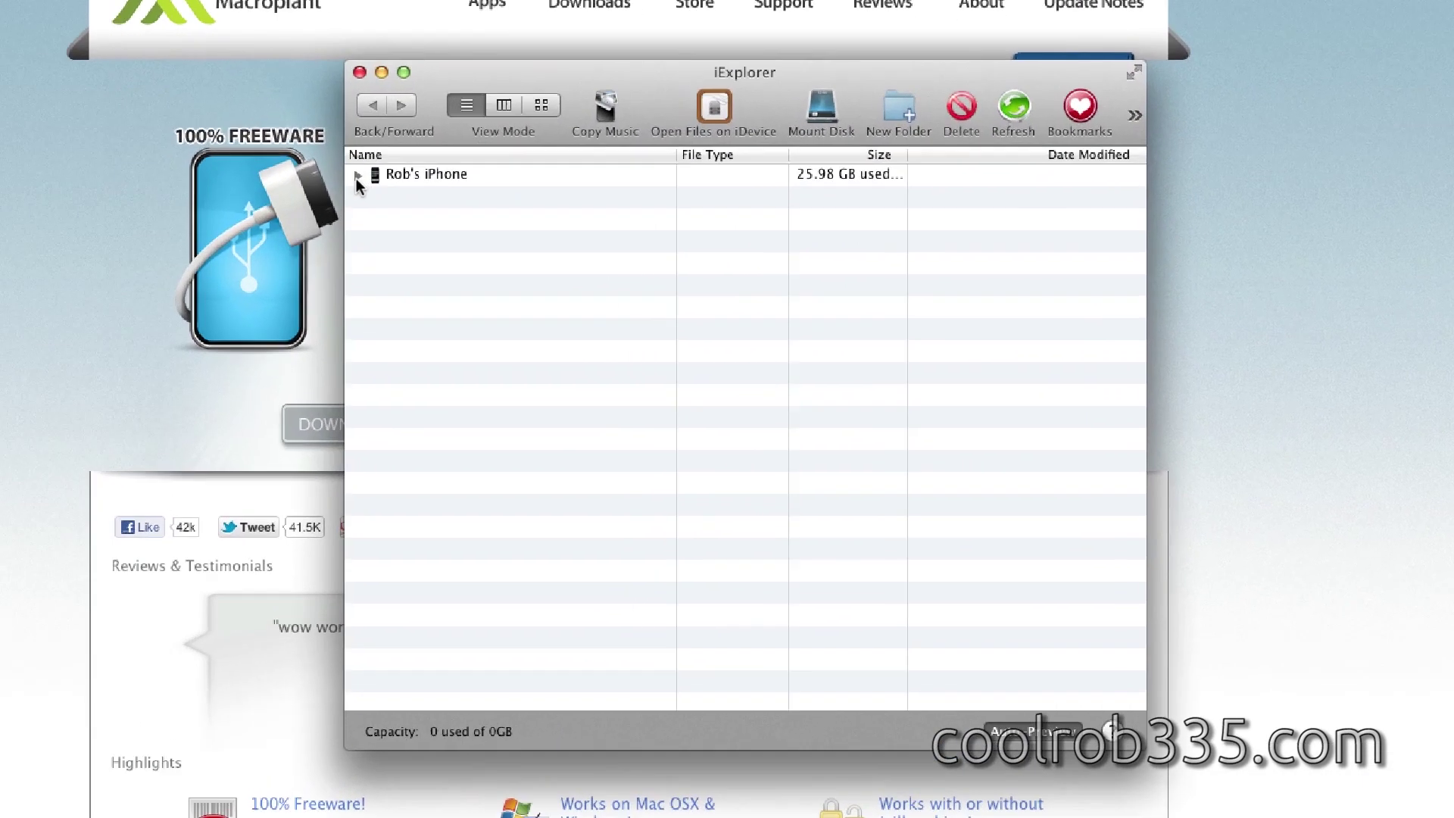
Expand the iPhone's Apps list and type 'mi' to locate the Minecraft PE folder
left_click(539, 233)
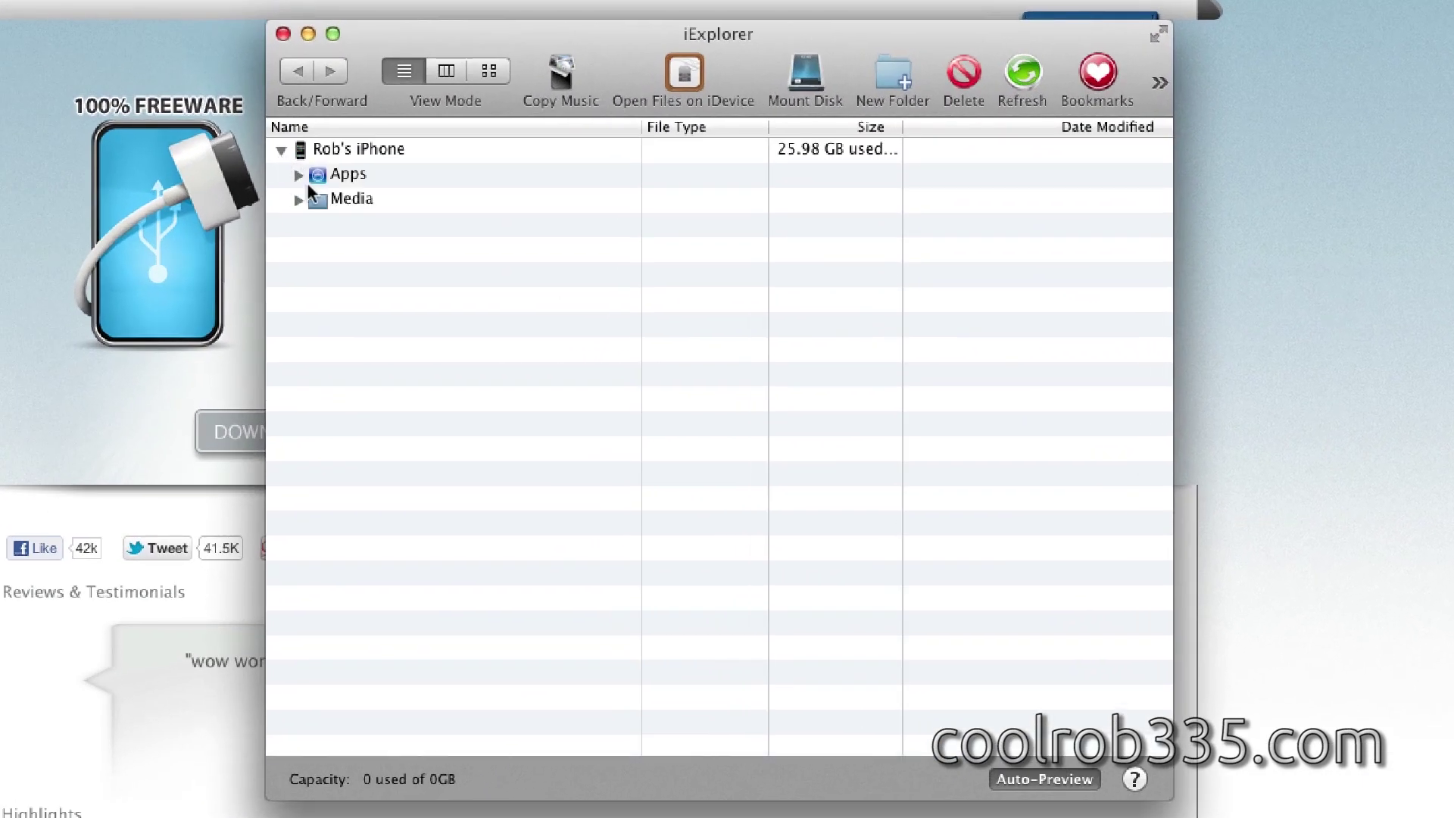
left_click(298, 175)
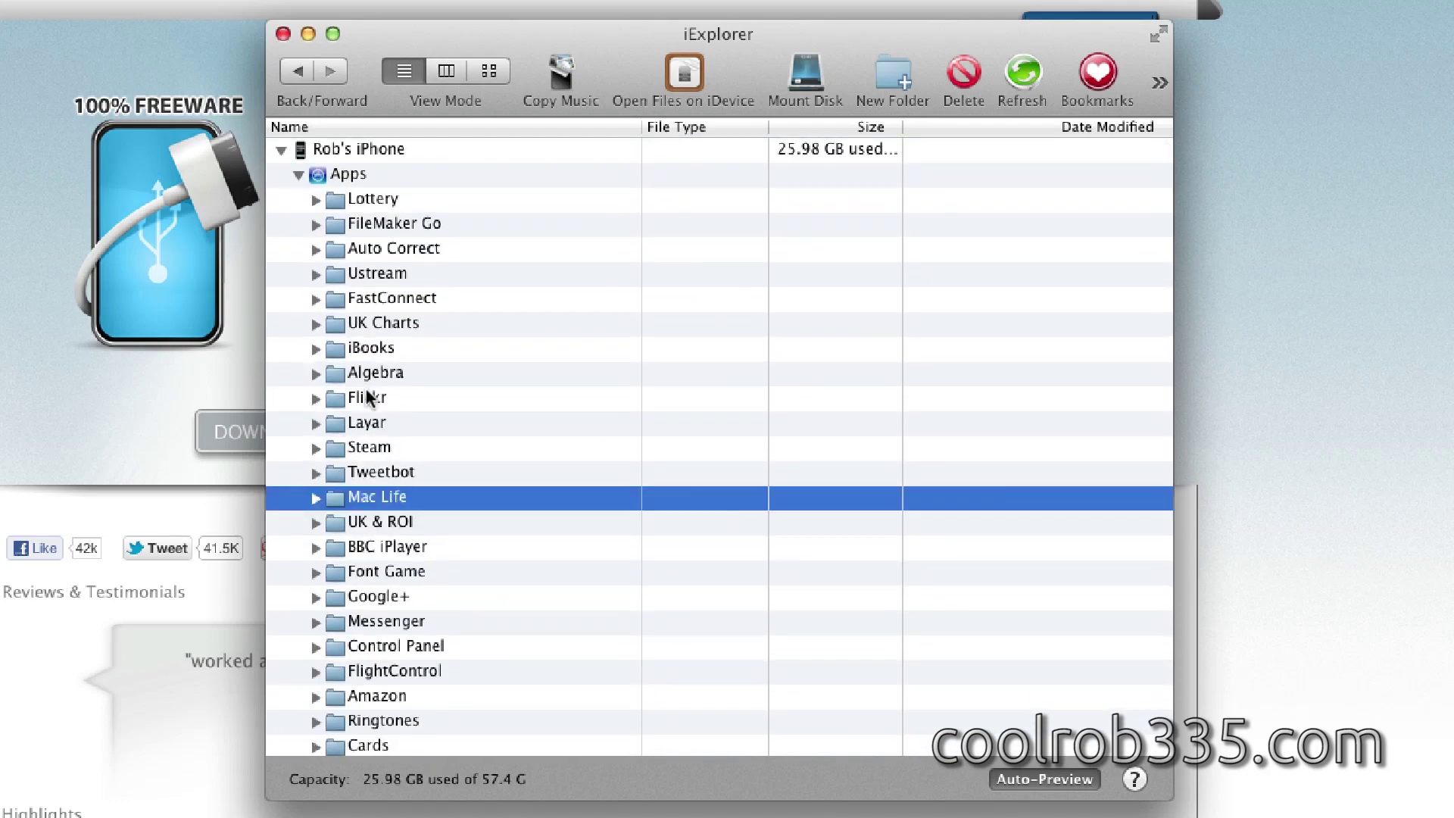
type("mi")
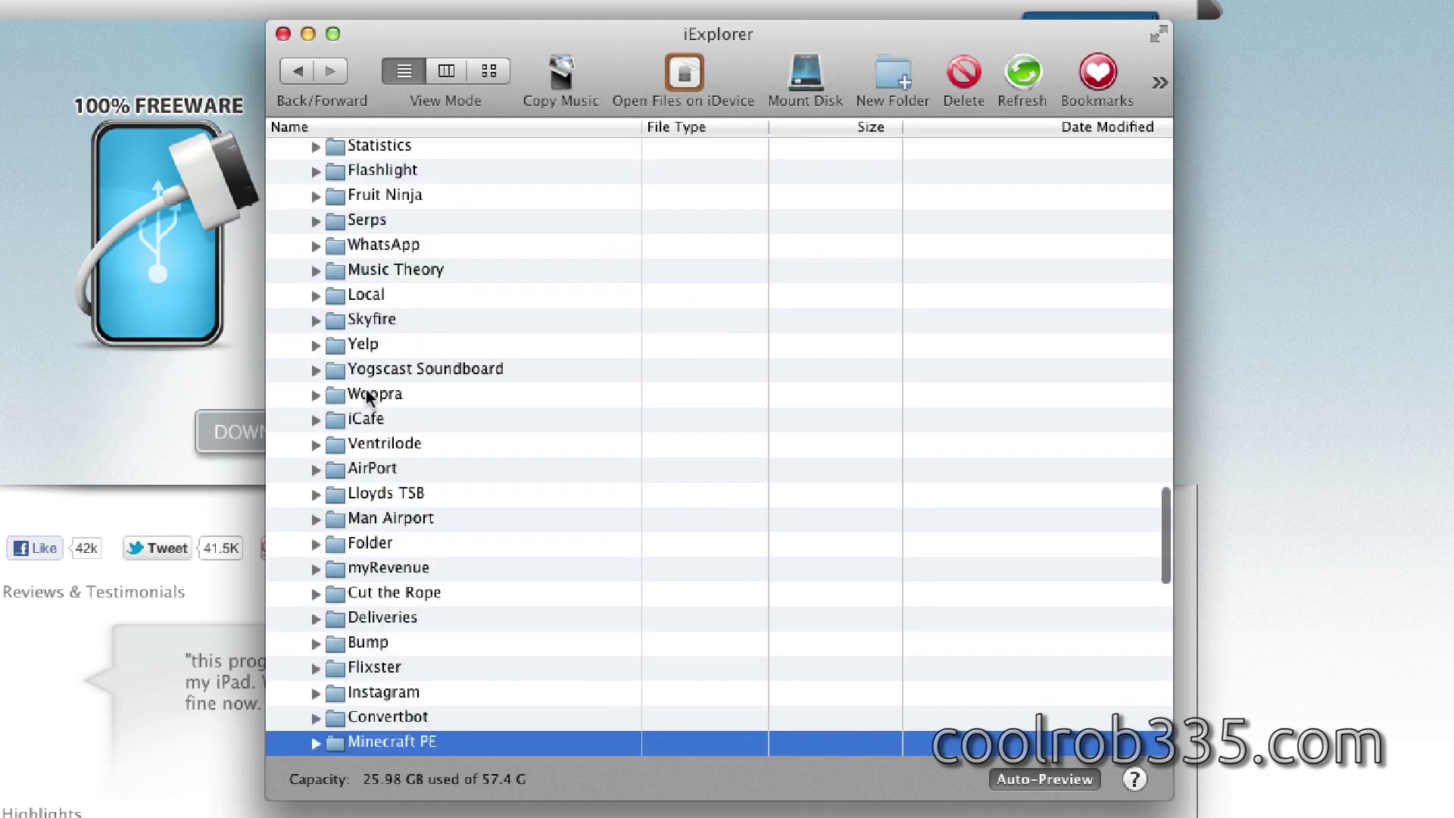
scroll(351, 664, "down", 3)
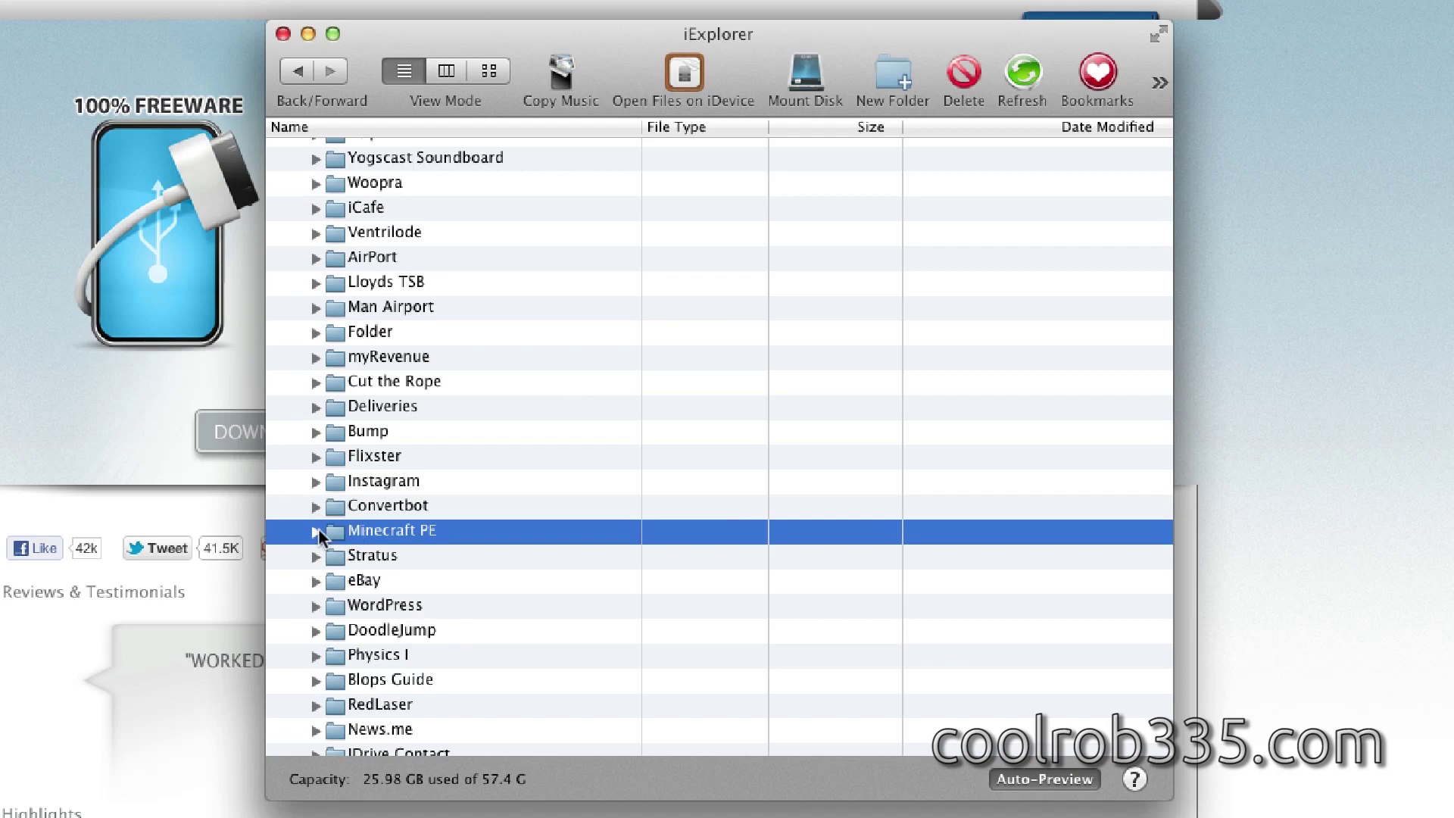
scroll(333, 534, "down", 3)
scroll(330, 537, "up", 3)
scroll(330, 537, "up", 5)
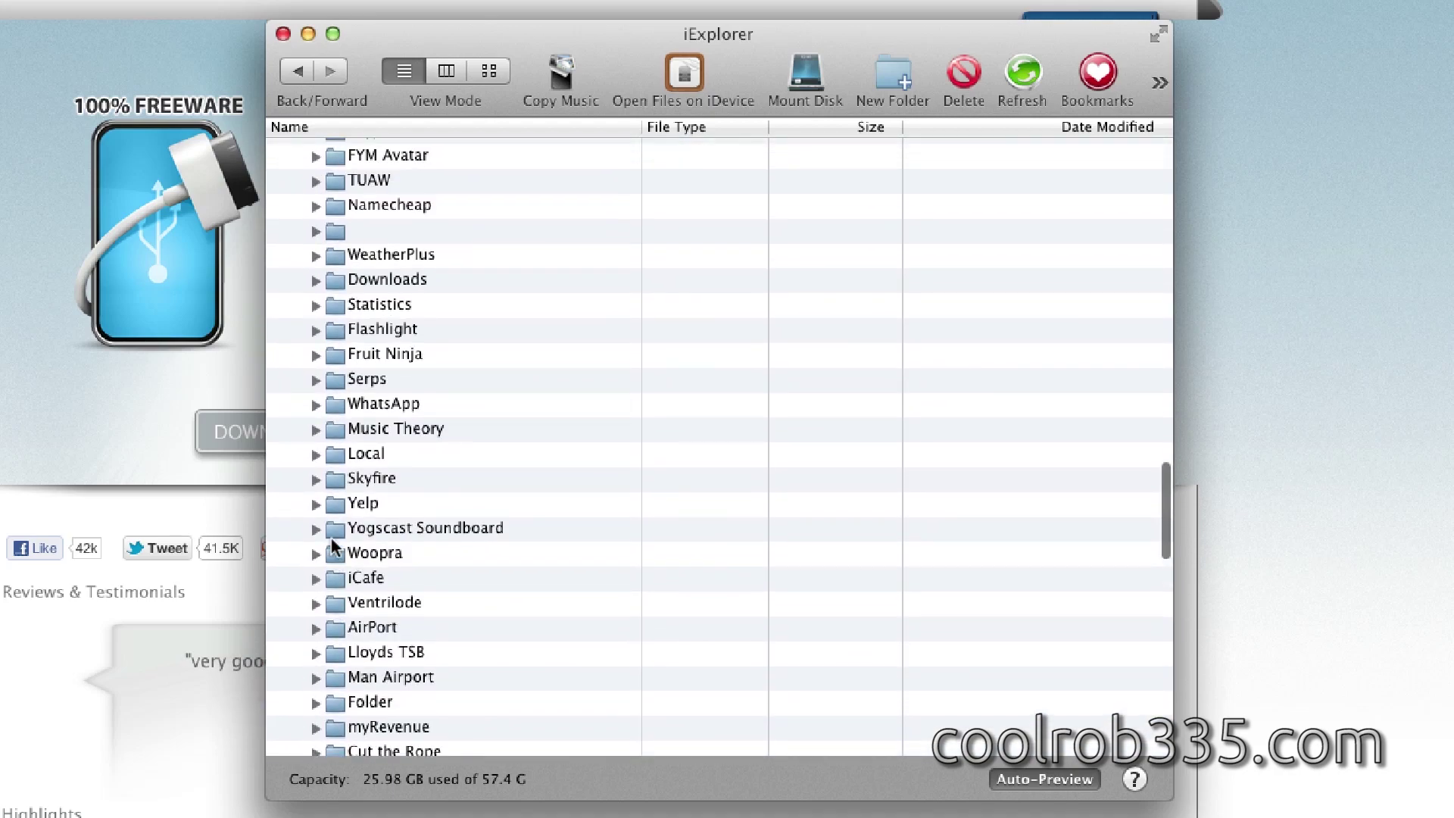
scroll(332, 541, "down", 6)
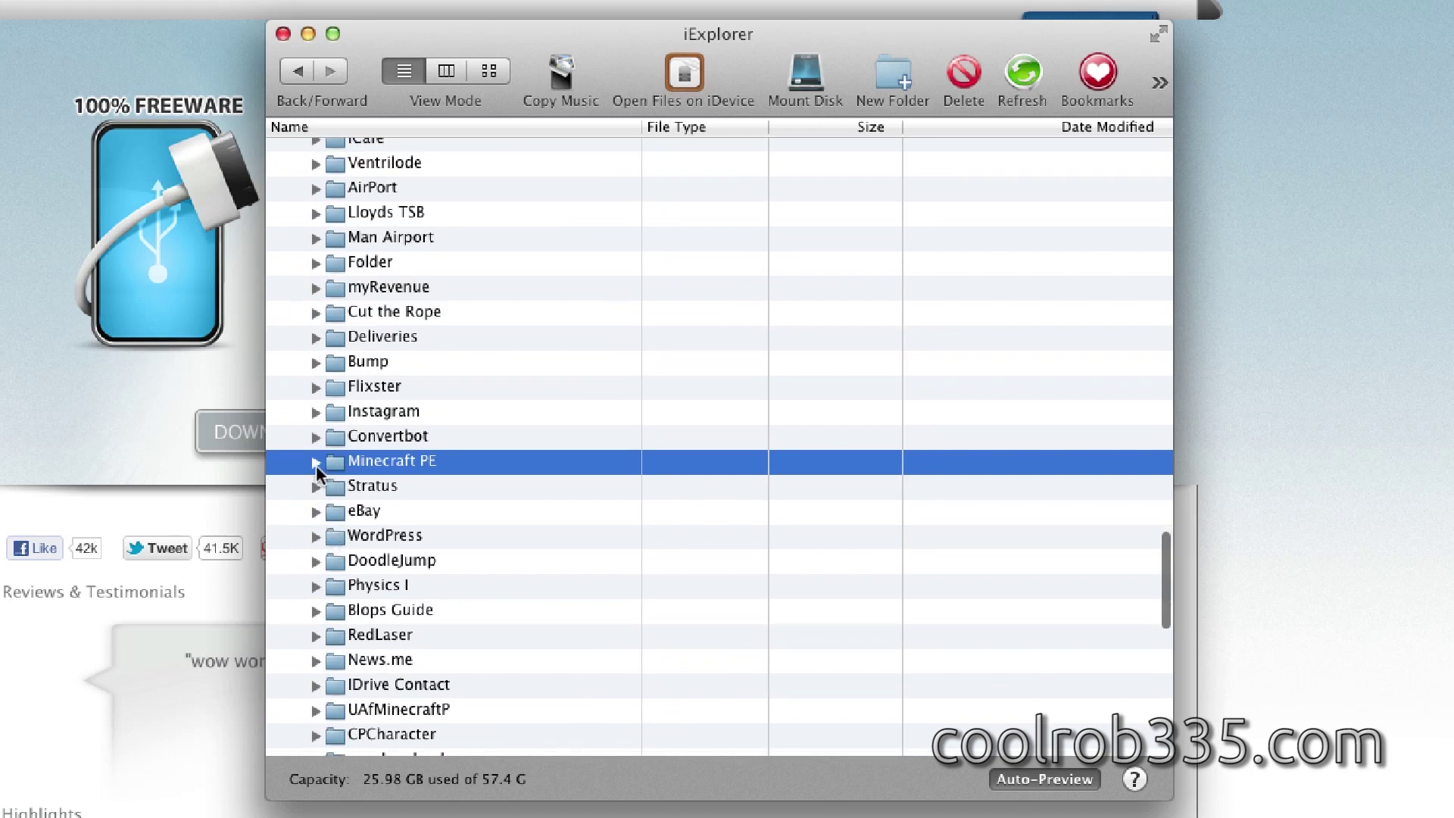
Expand Minecraft PE and its minecraftpe.app folder to list the original PNG texture files
left_click(316, 463)
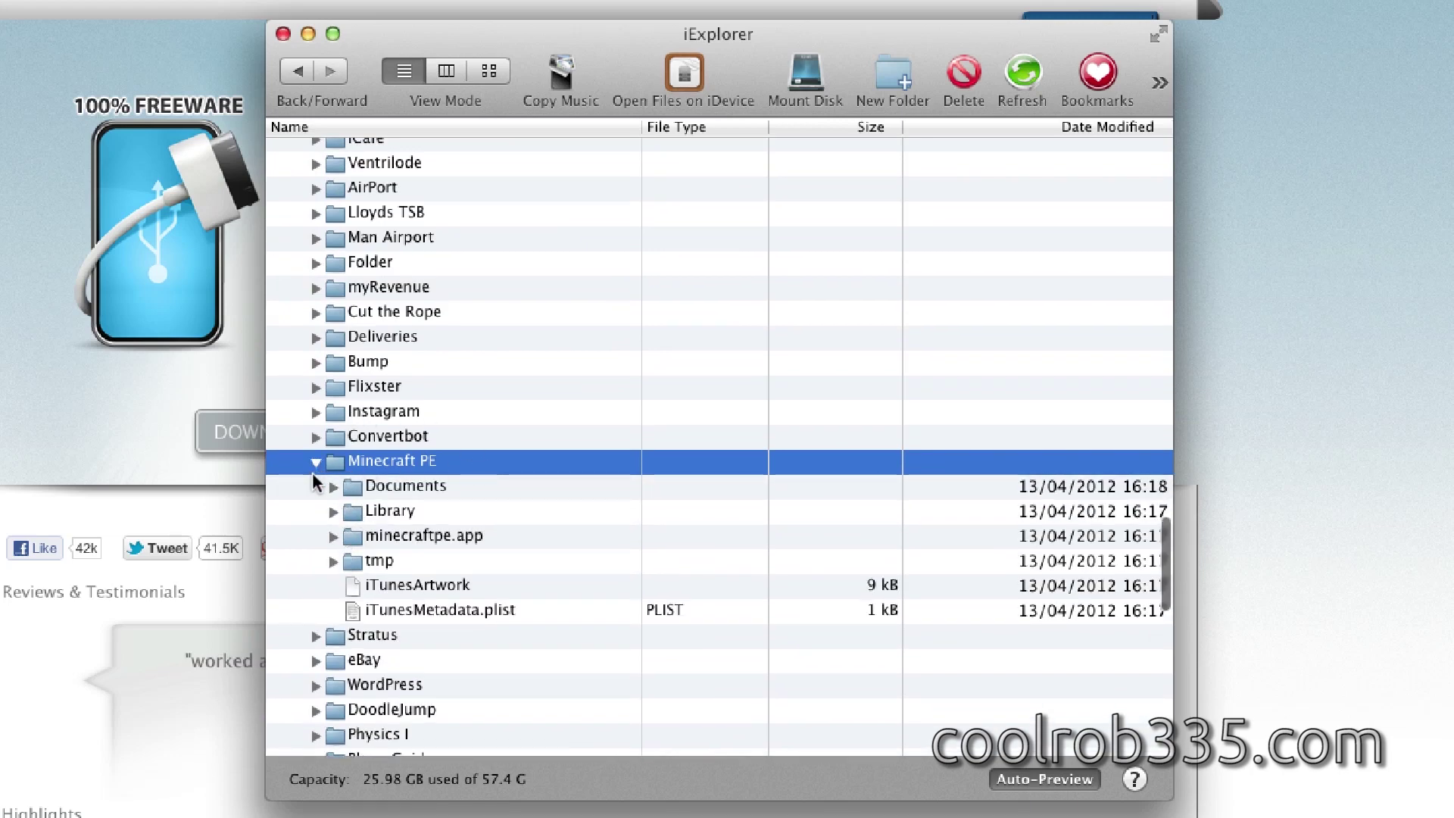
left_click(333, 535)
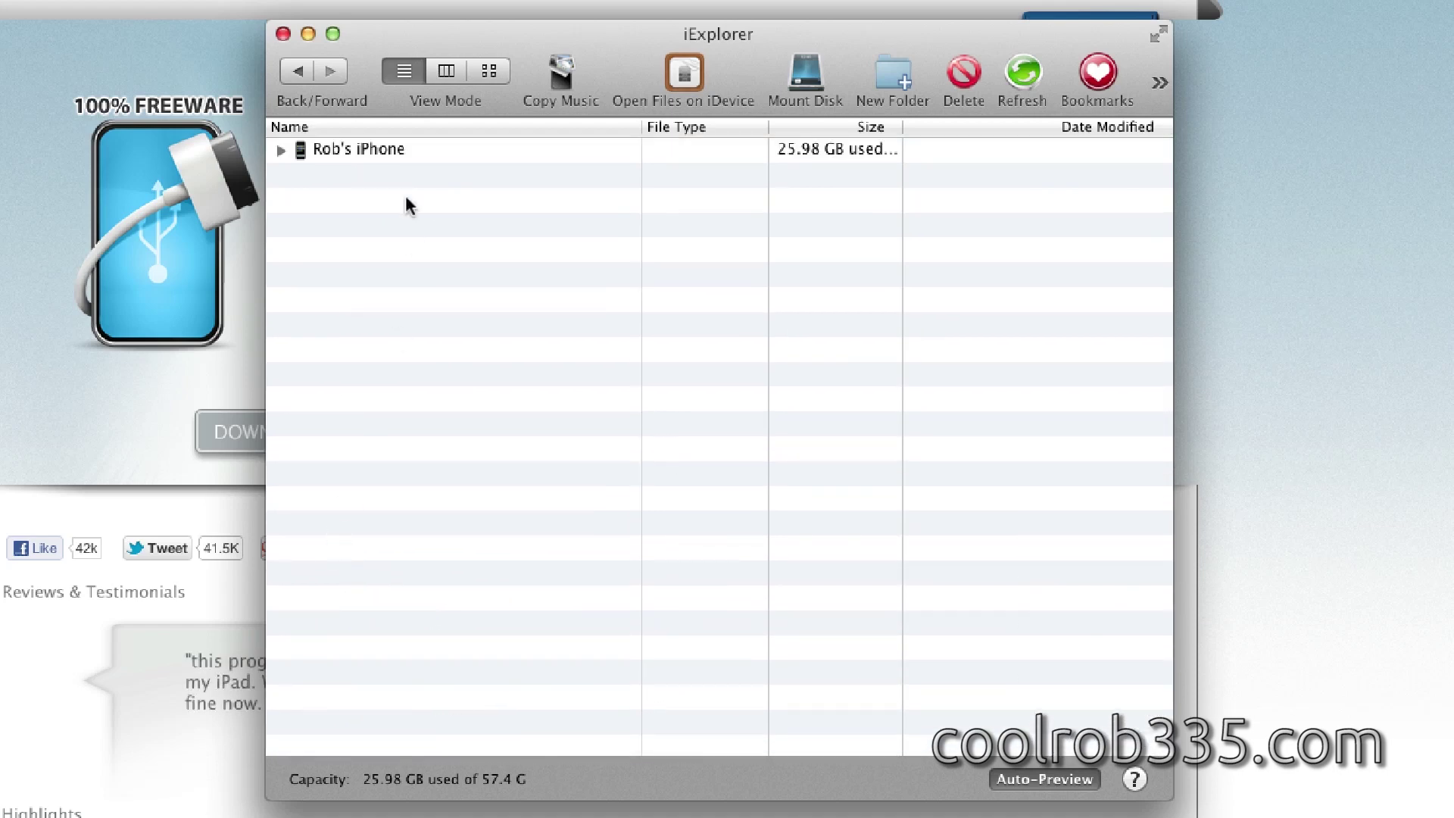
left_click(302, 62)
scroll(483, 583, "down", 20)
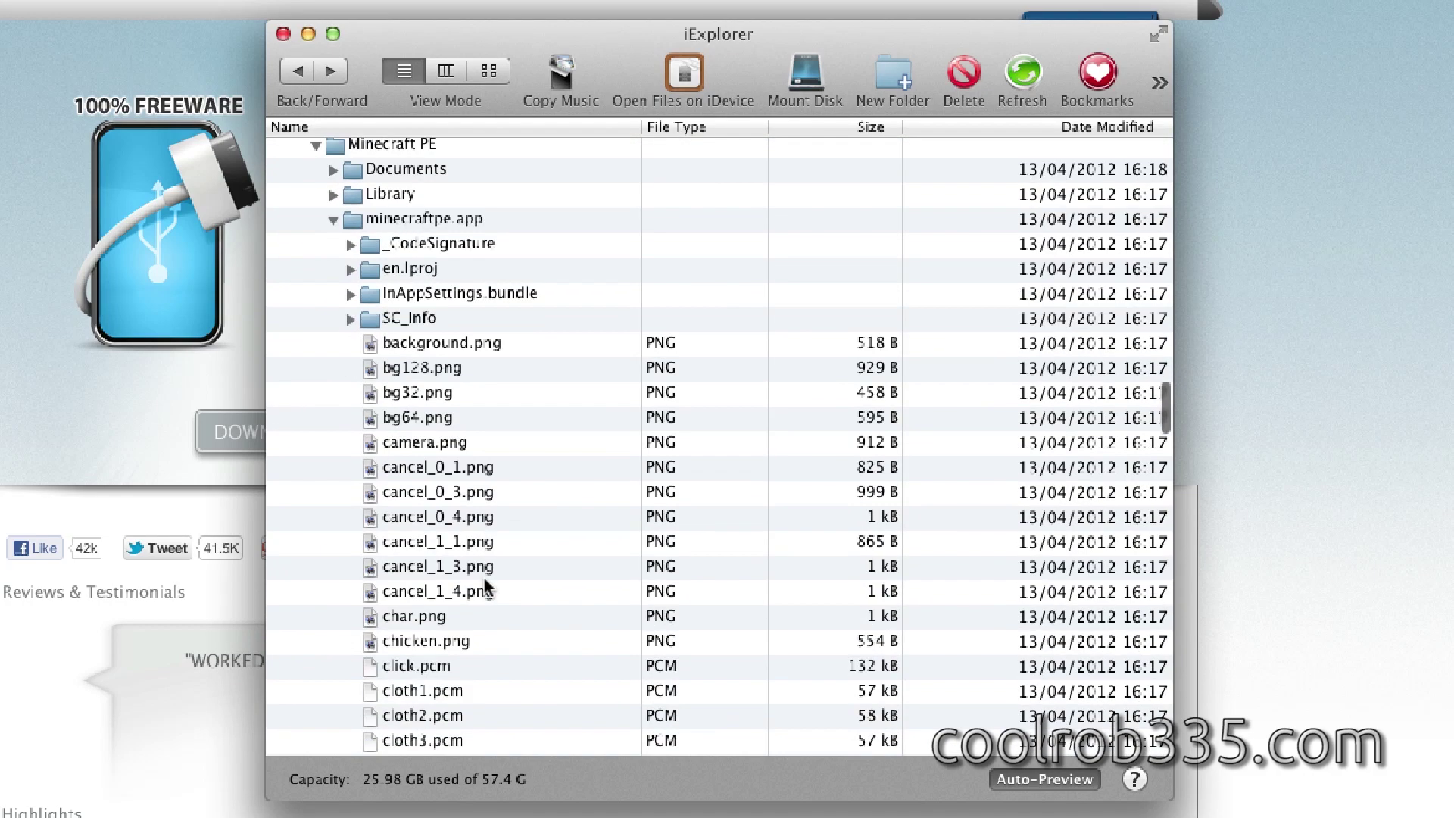
scroll(483, 575, "up", 15)
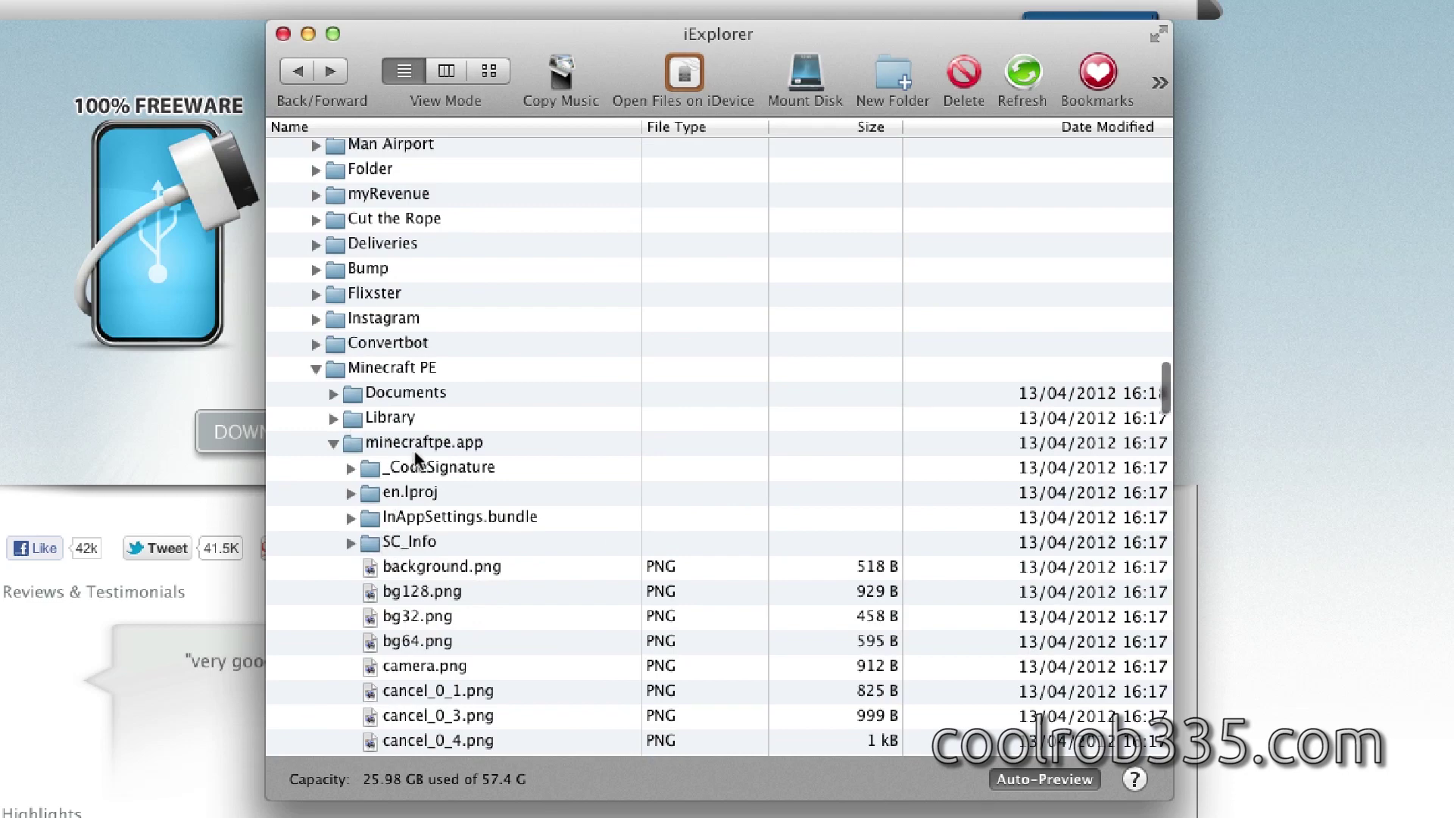
scroll(494, 469, "down", 3)
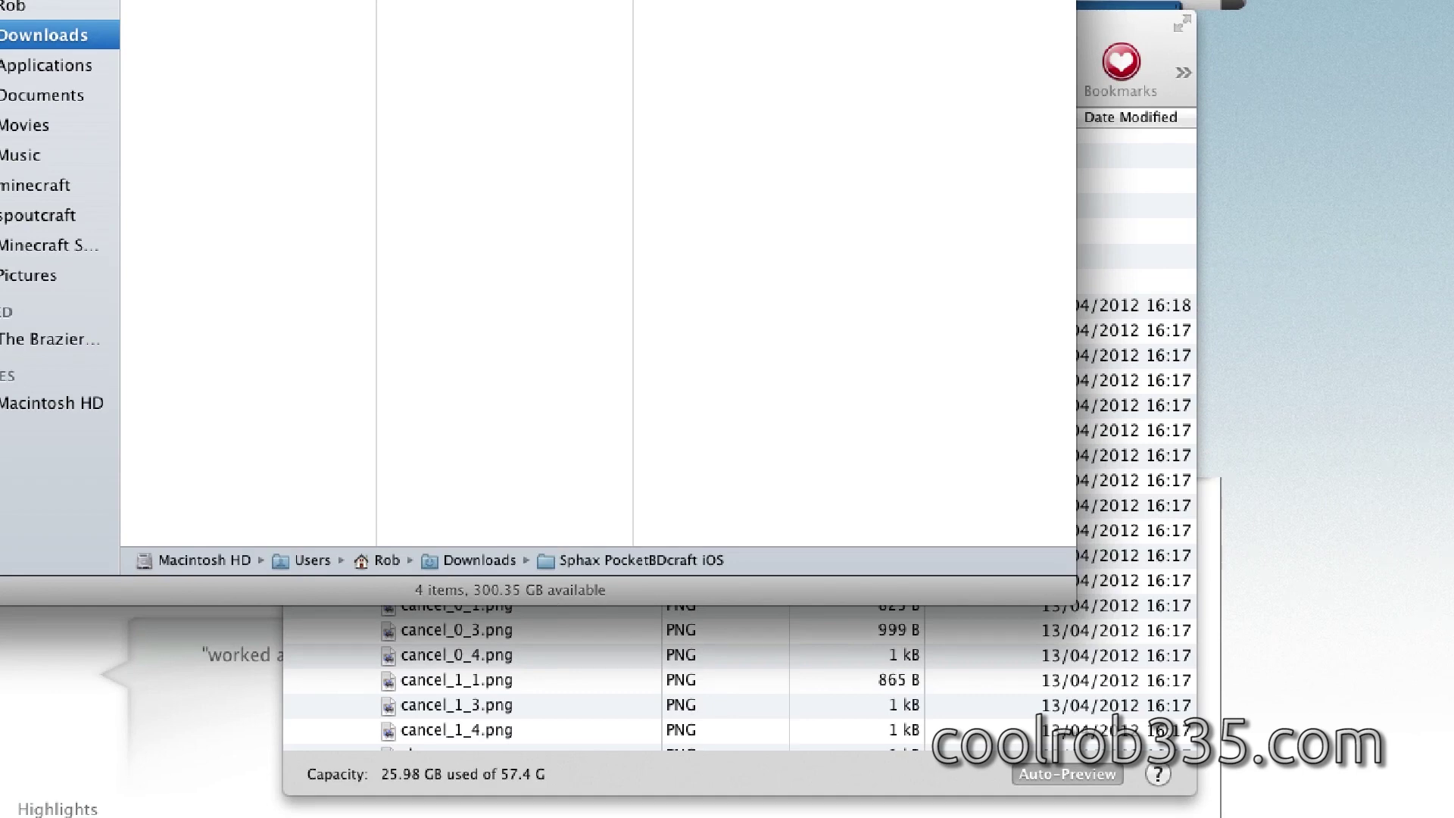
Open the inner Sphax PocketBDcraft iOS folder in Finder and select all 31 texture files
key("Down")
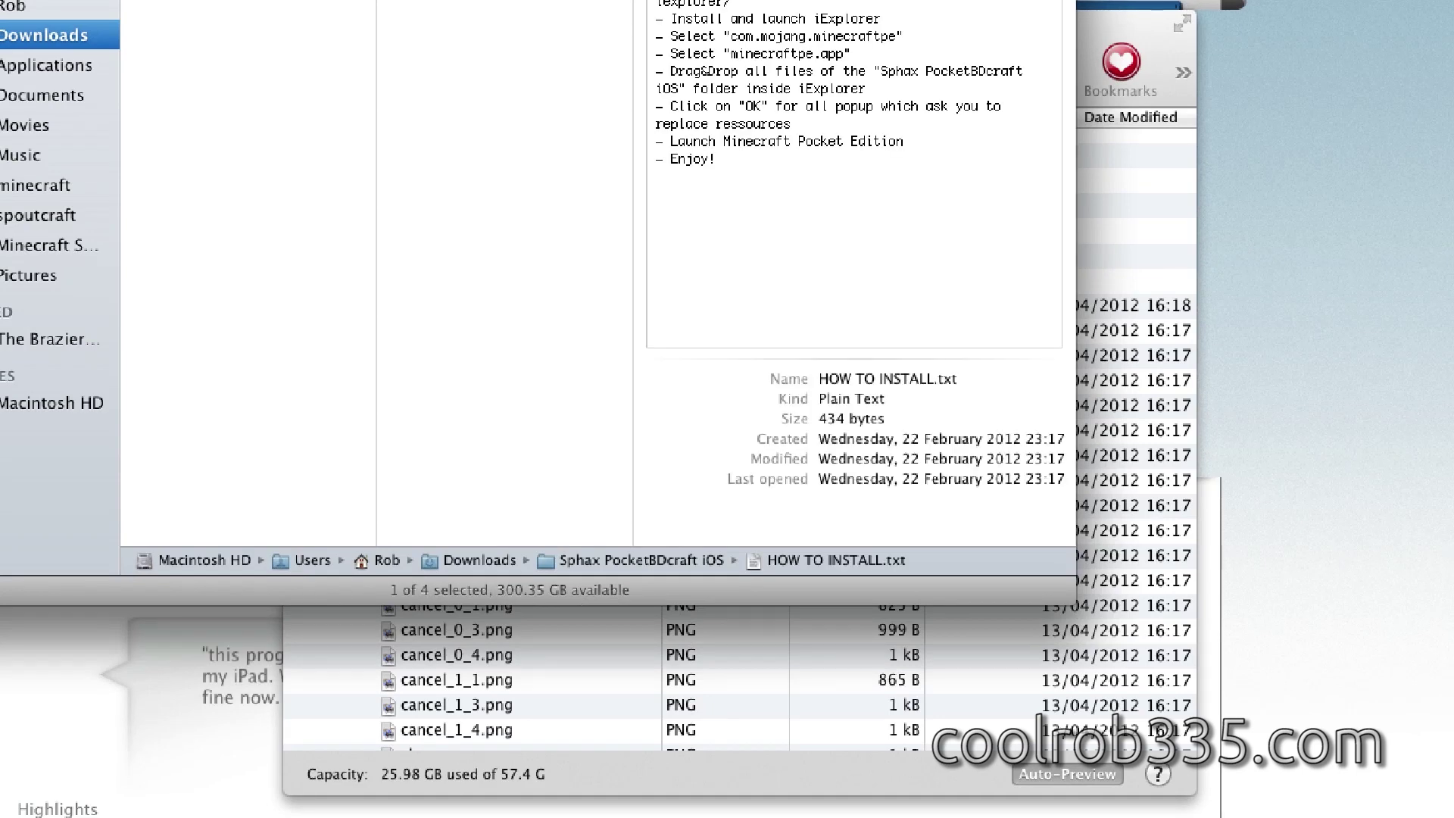
key("Down")
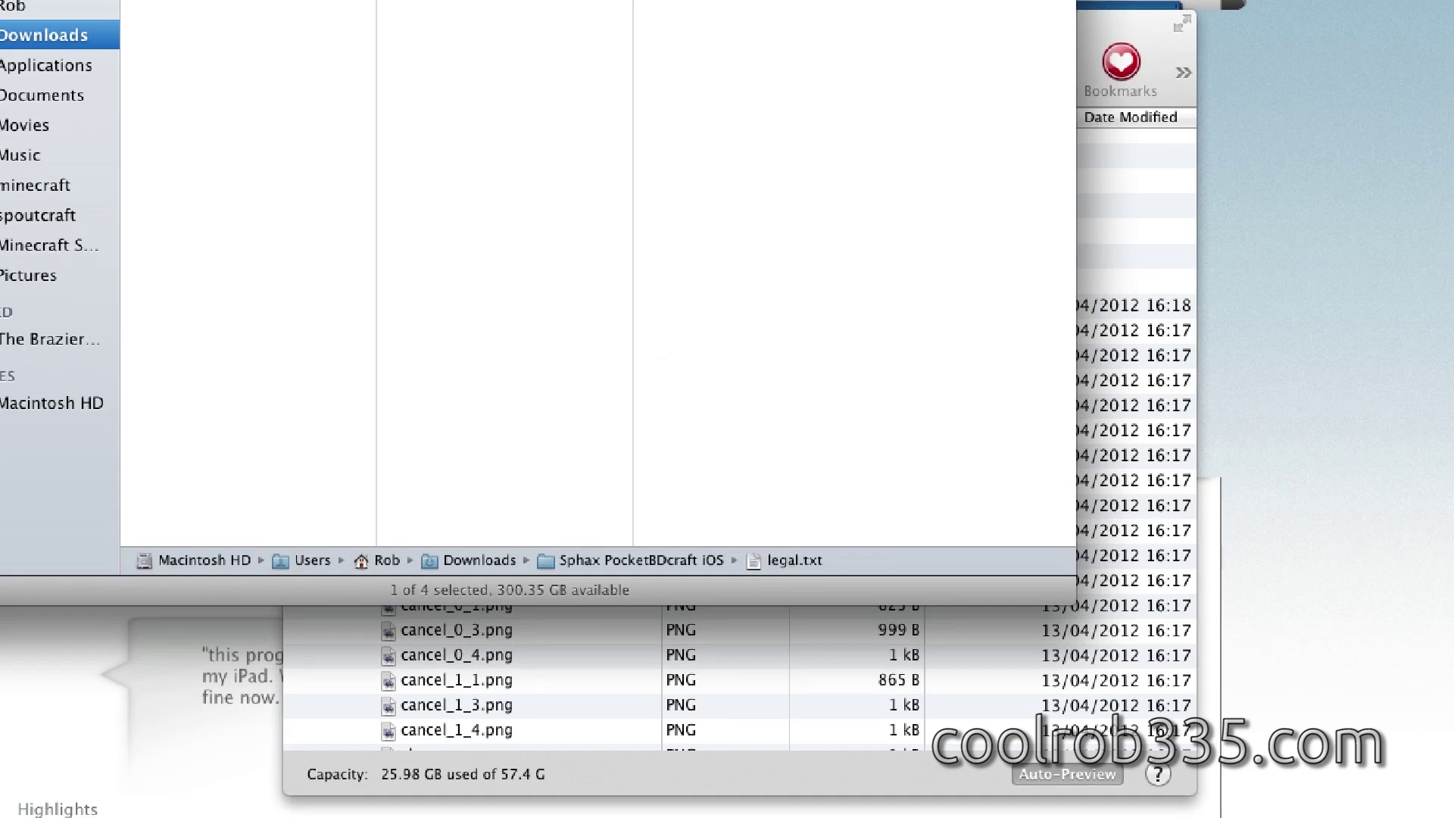
key("Down")
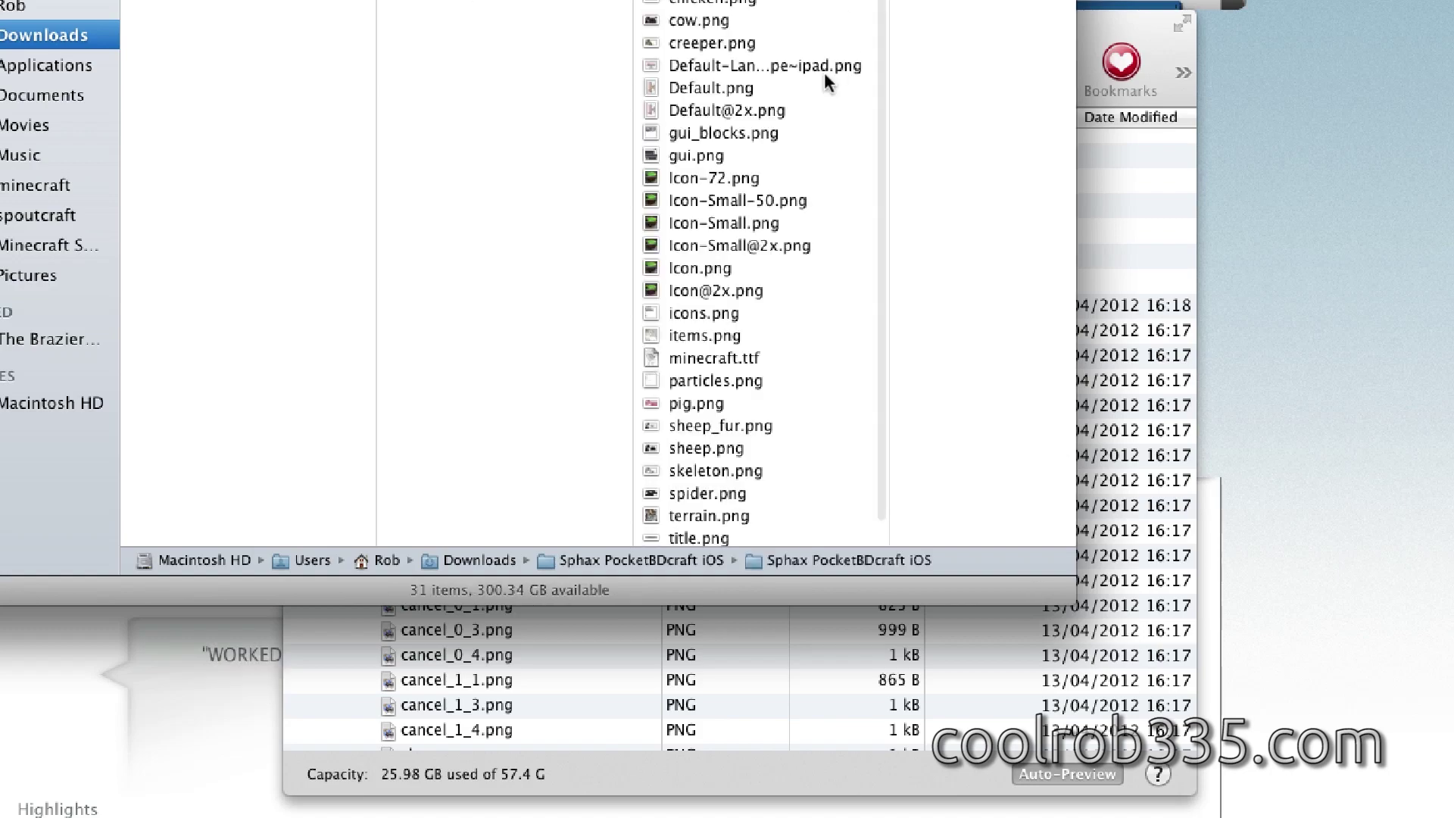
left_click(733, 52)
key("super+a")
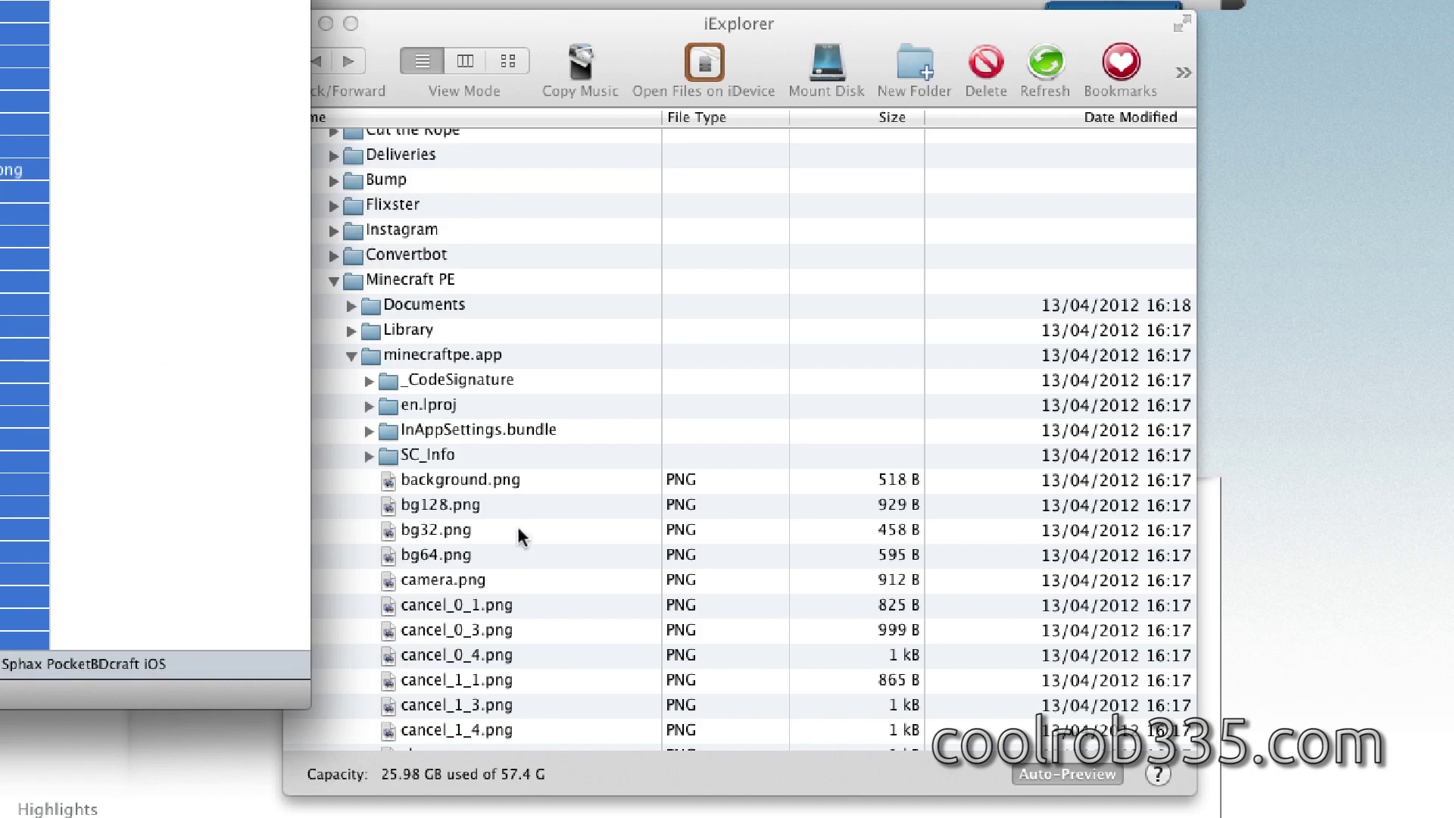
Copy the texture files into minecraftpe.app, approving every overwrite from background.png to the last file
left_click_drag(518, 528, 468, 359)
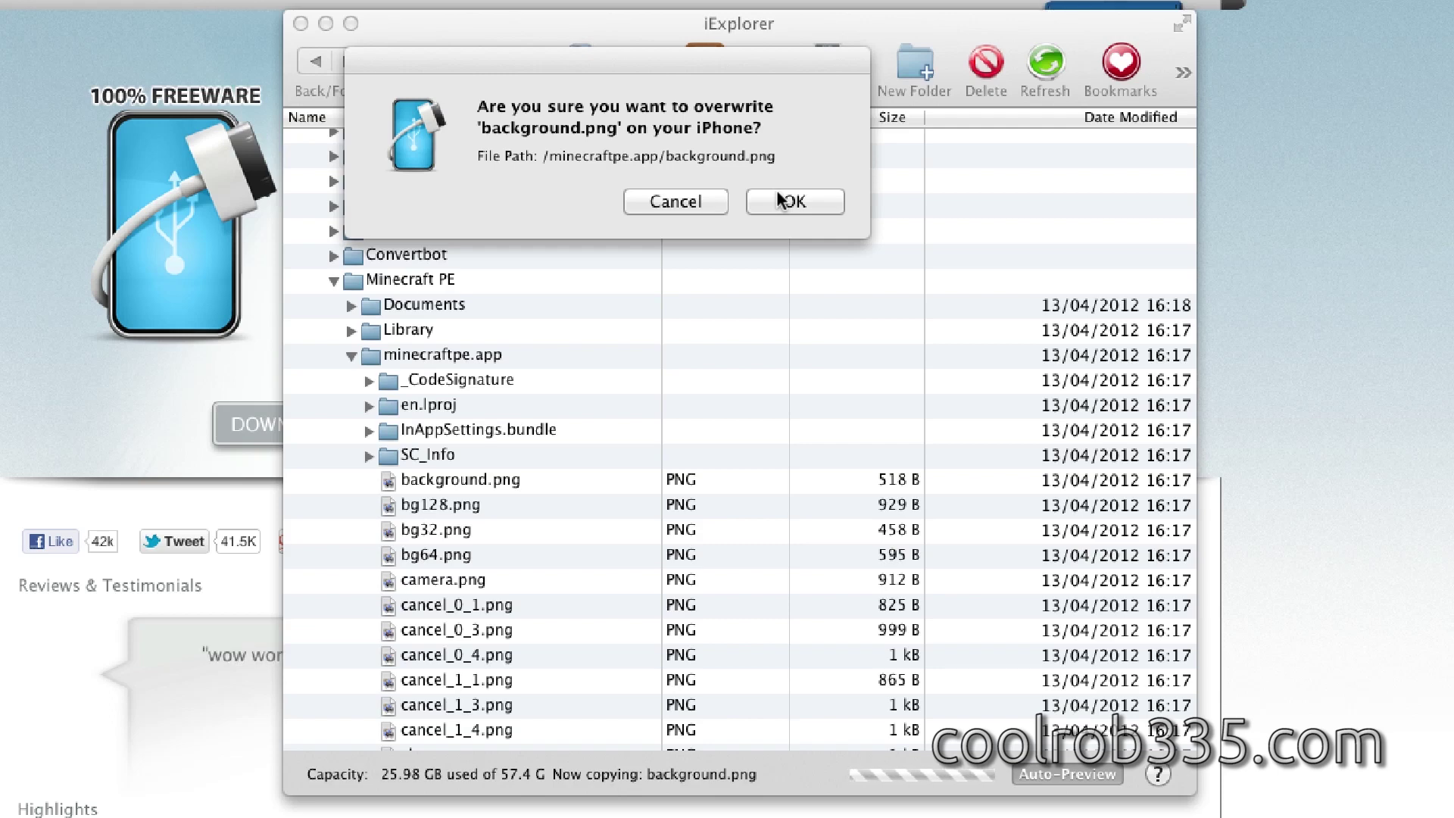
left_click(781, 201)
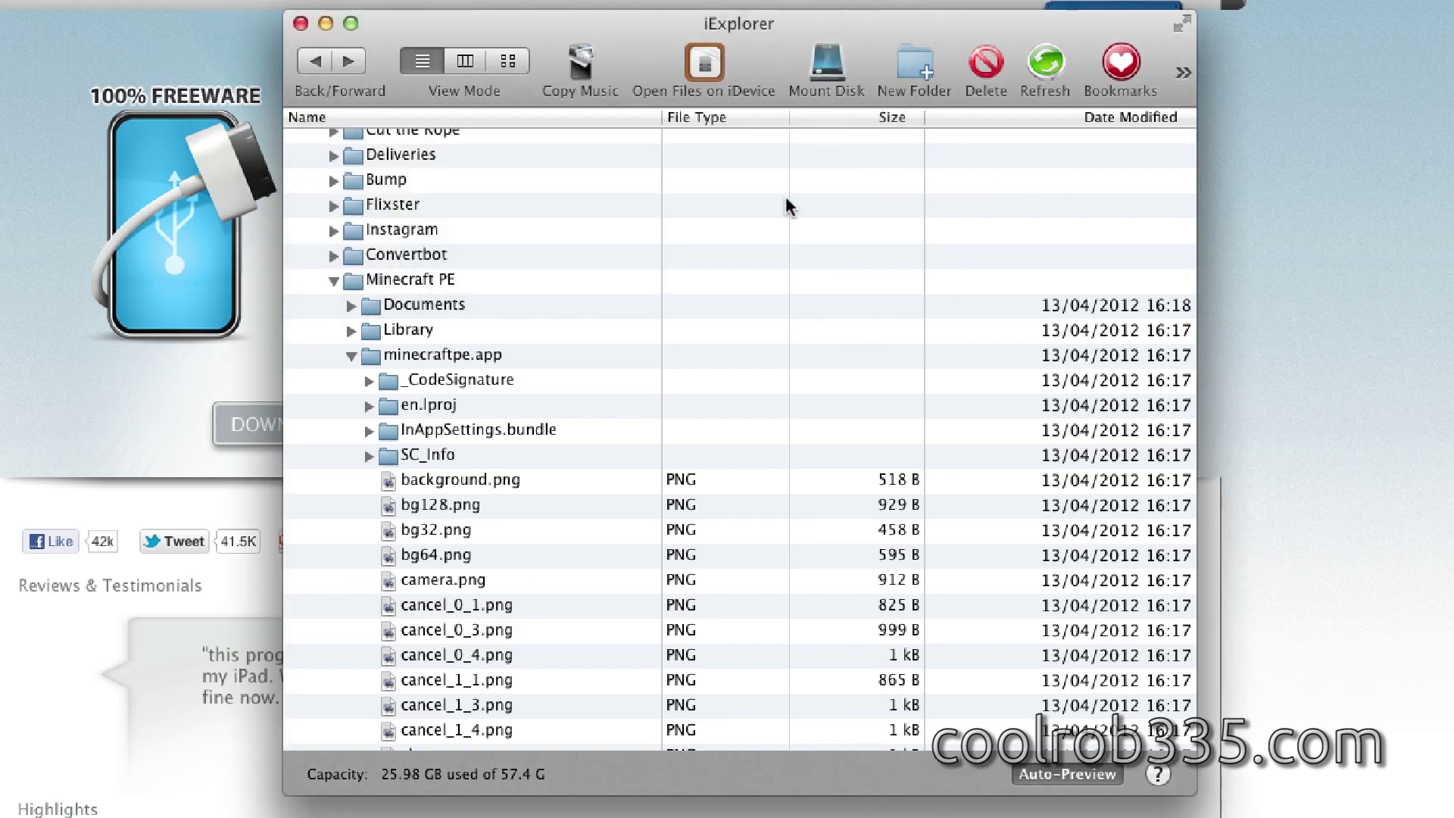
left_click(784, 197)
left_click(783, 221)
key("Return")
key("Return")
left_click(787, 202)
left_click(788, 202)
left_click(786, 201)
left_click(786, 201)
left_click(786, 202)
left_click(786, 202)
left_click(786, 203)
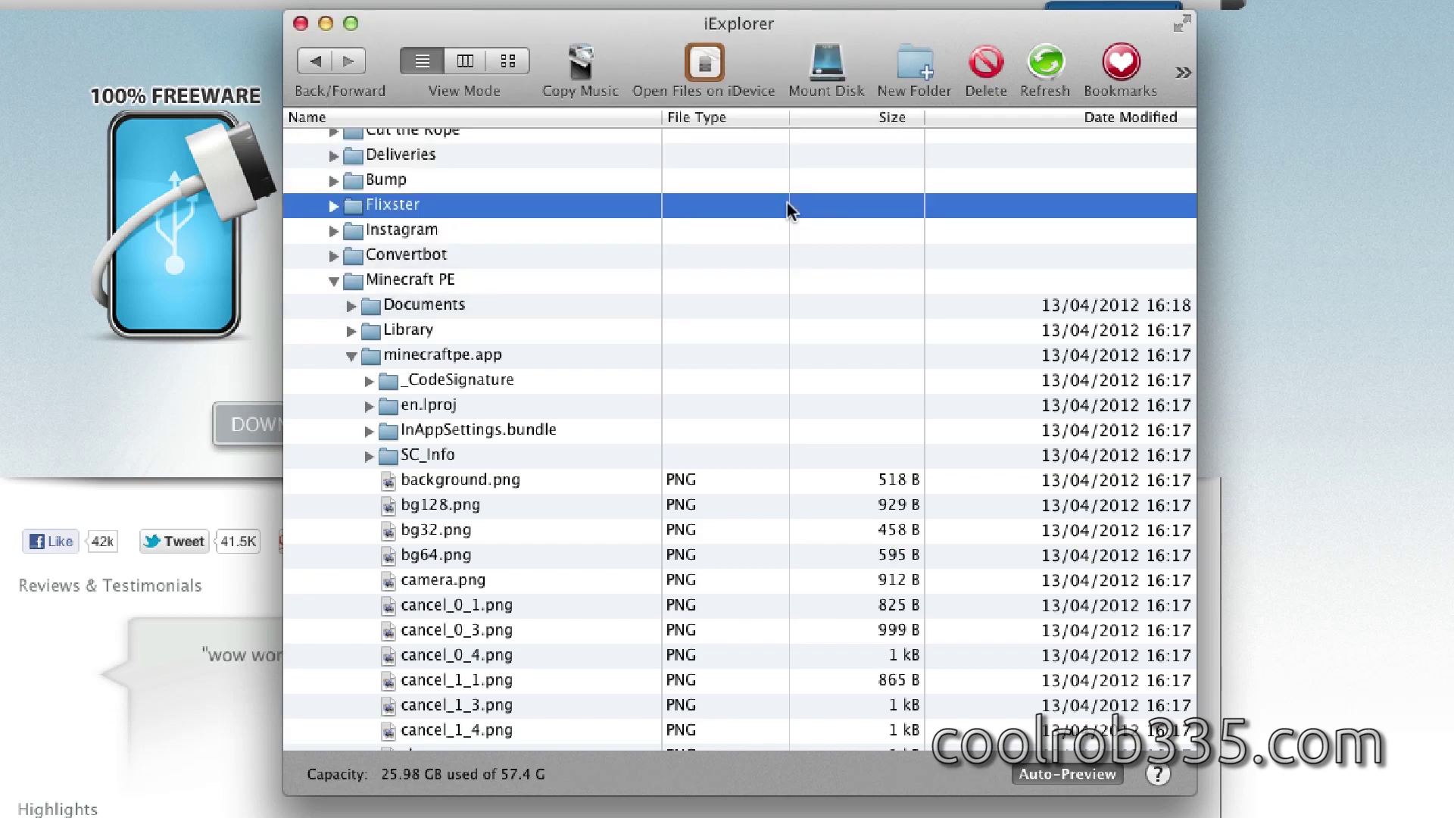
Bring up Reflection's mirrored iPhone showing the Games 1 folder with Minecraft PE
left_click(706, 331)
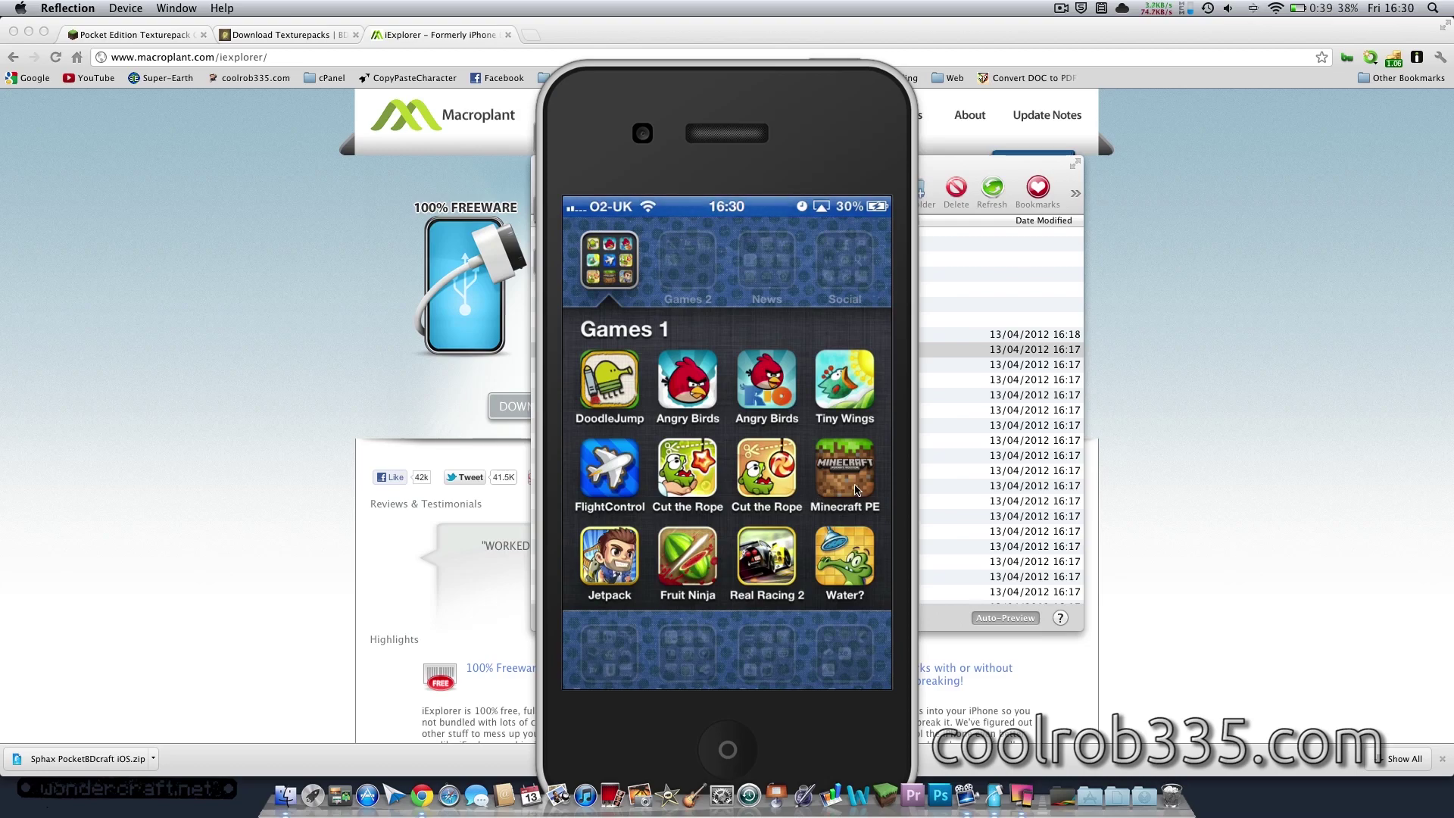
Launch Minecraft PE on the mirrored iPhone and move the Reflection window into place
left_click(855, 487)
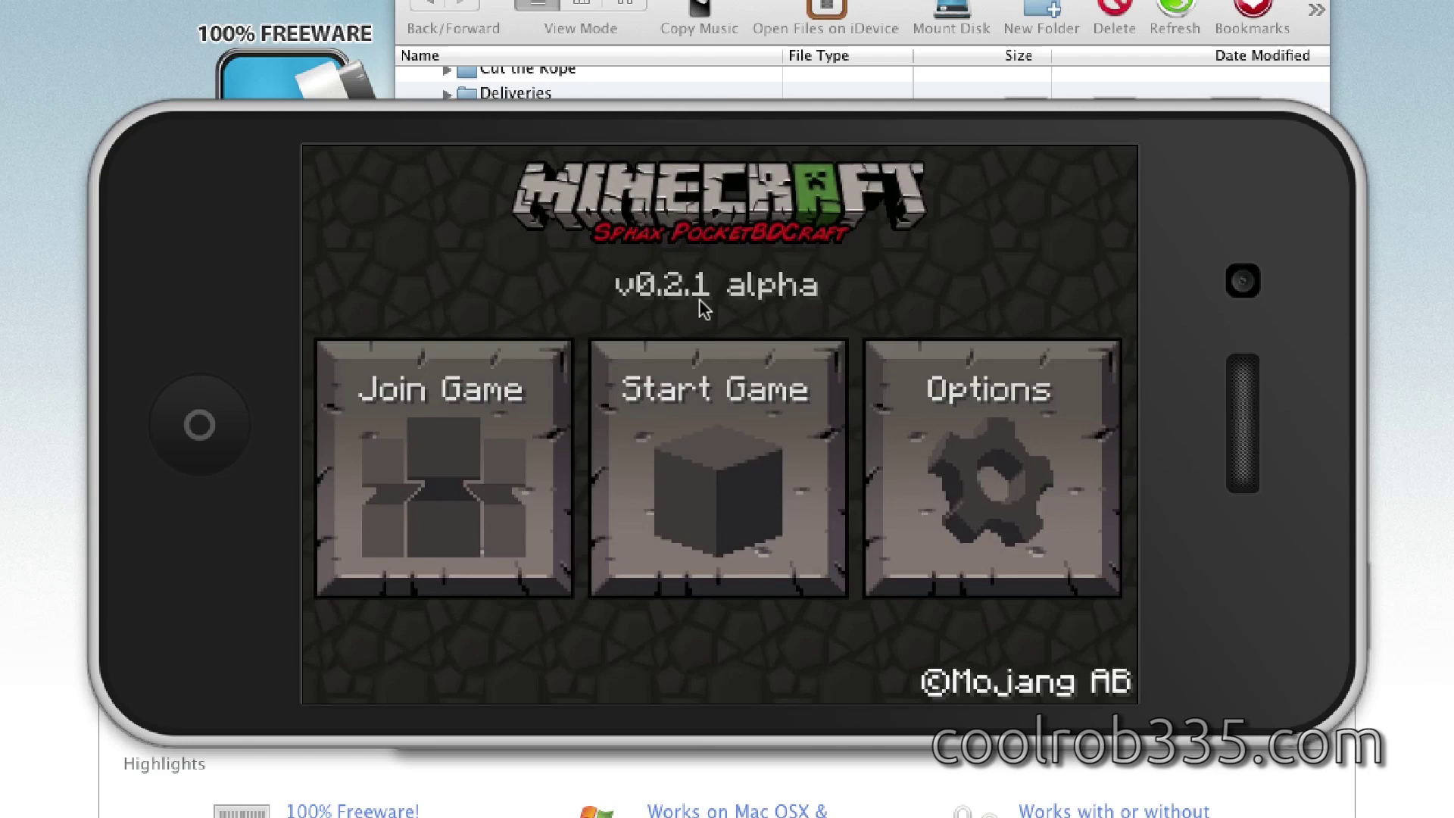
left_click_drag(1263, 219, 1356, 271)
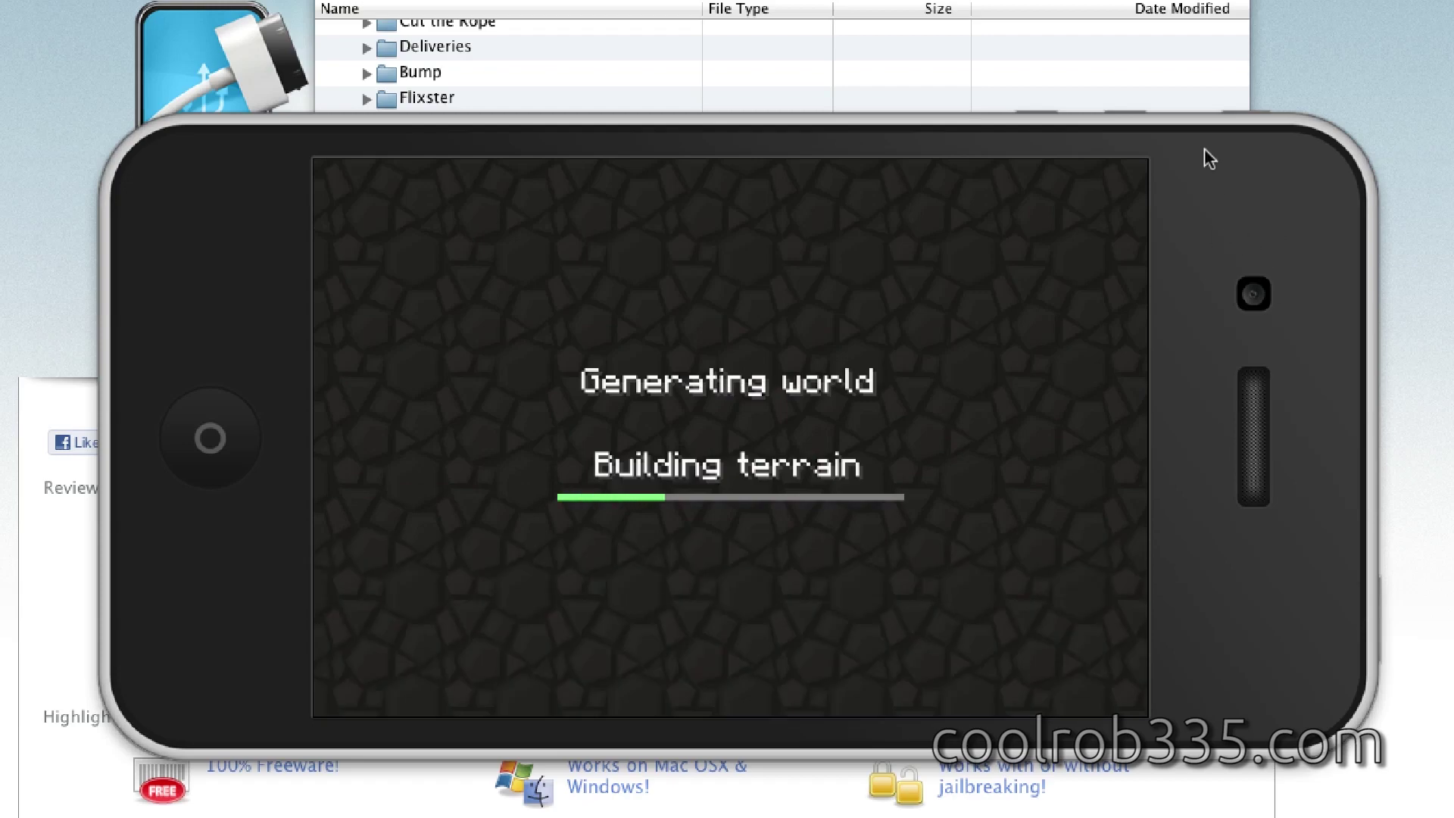
left_click_drag(1248, 113, 1198, 51)
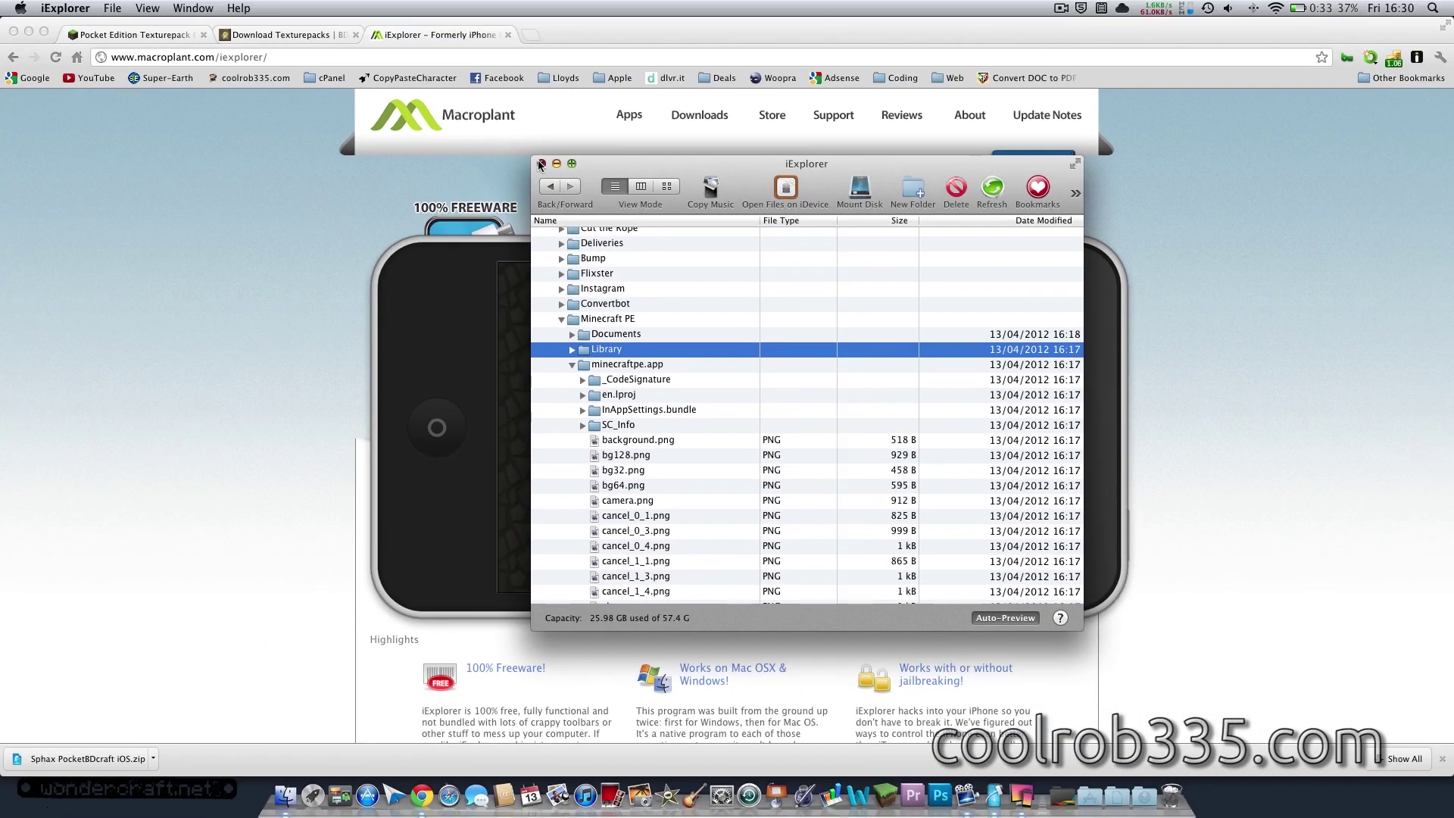
Bring the mirrored Minecraft PE world to the front to view the Sphax textures
left_click(252, 46)
left_click(324, 153)
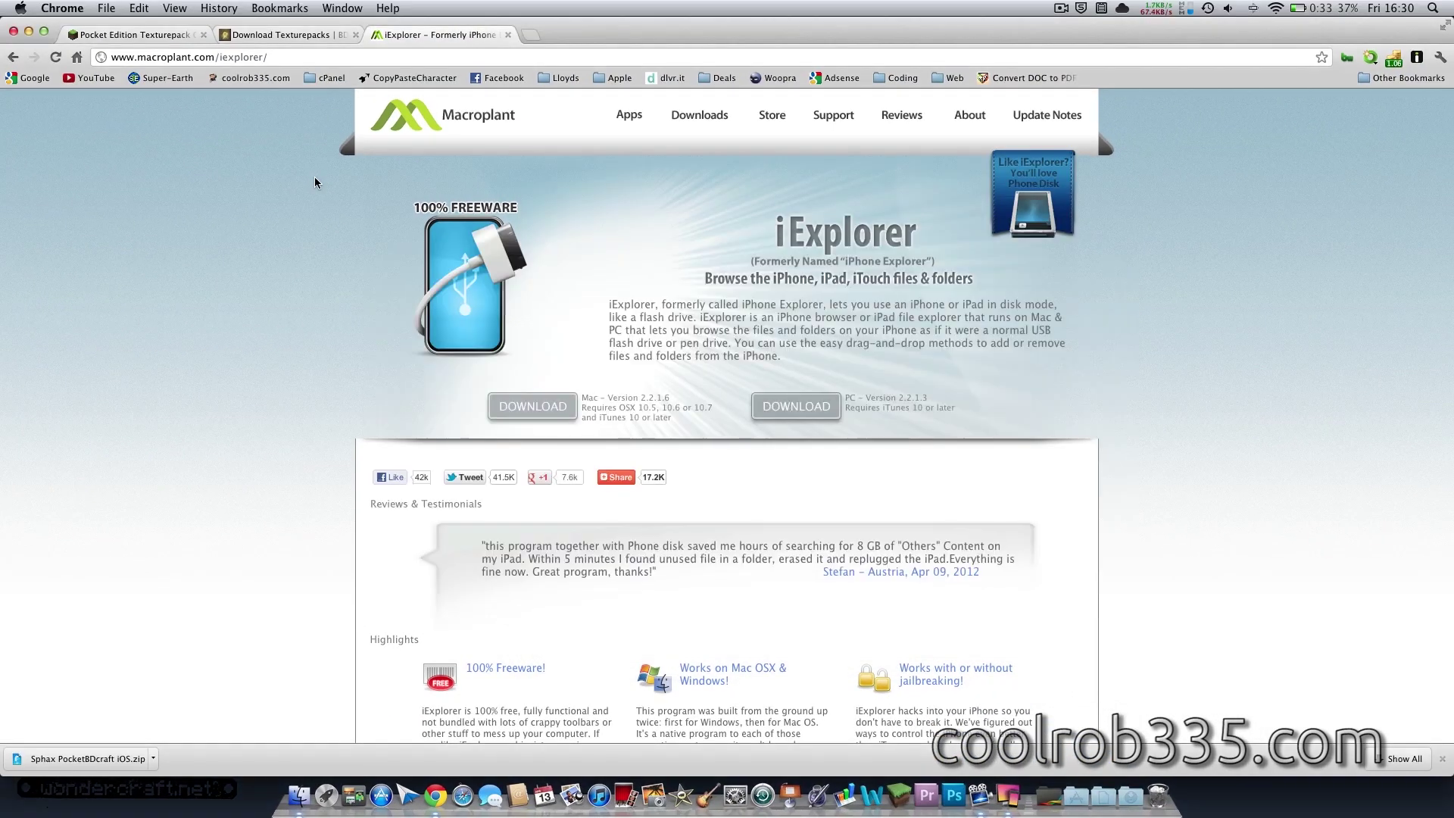
left_click(981, 795)
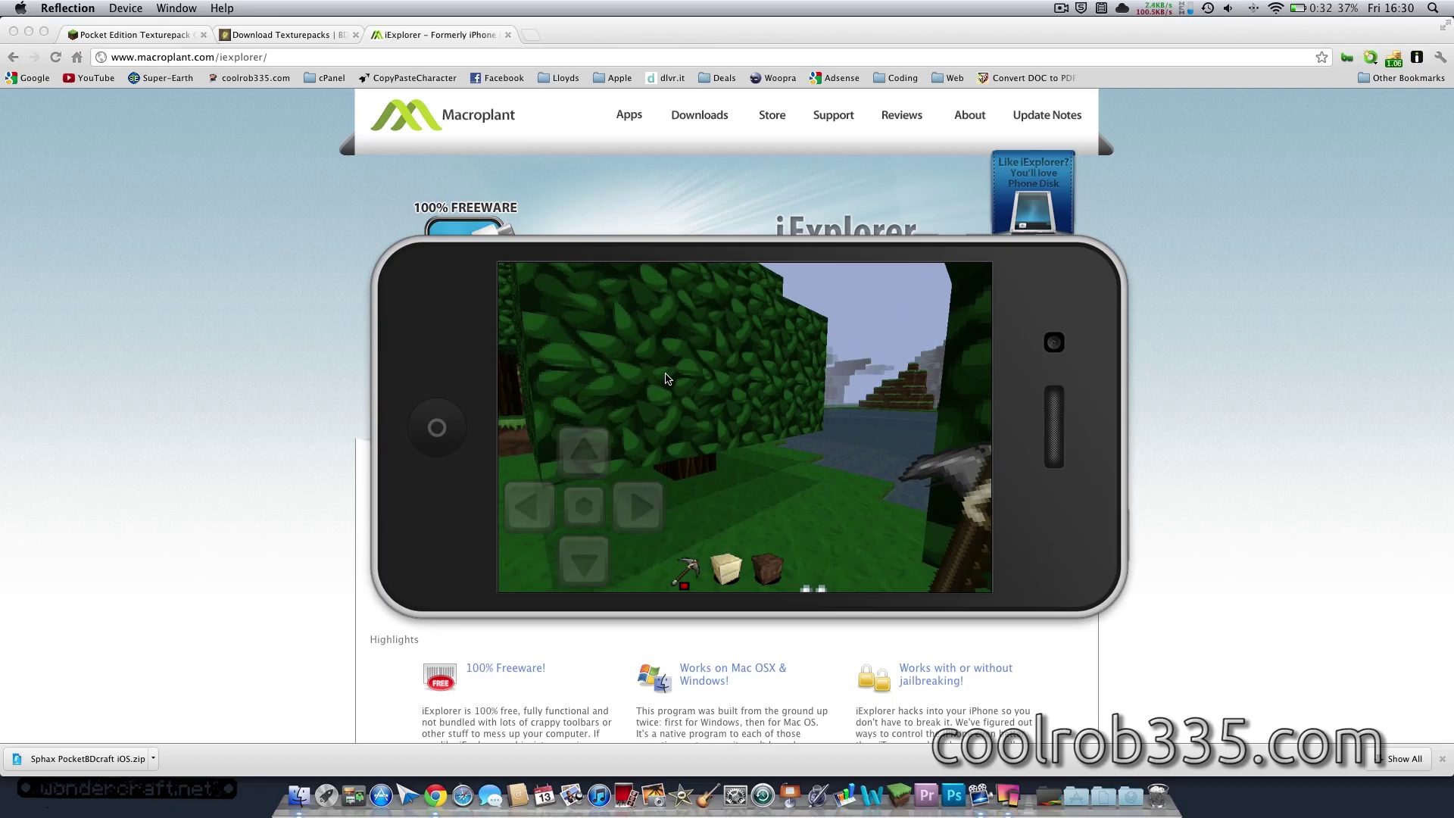
Switch Chrome to the Pocket Edition Texturepack Central thread and scroll down through it
left_click(137, 43)
left_click(138, 38)
scroll(510, 316, "up", 15)
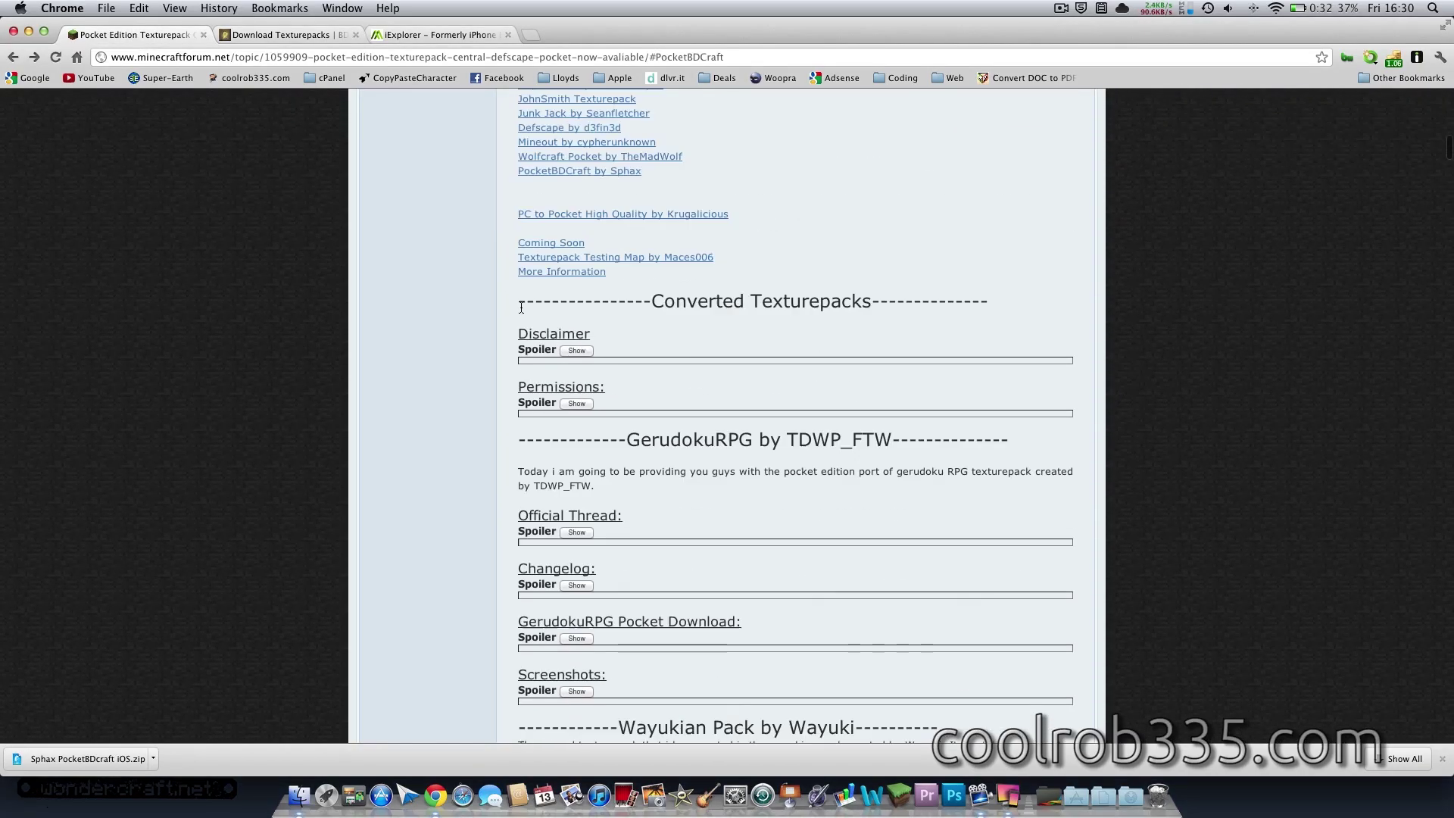
scroll(520, 306, "down", 10)
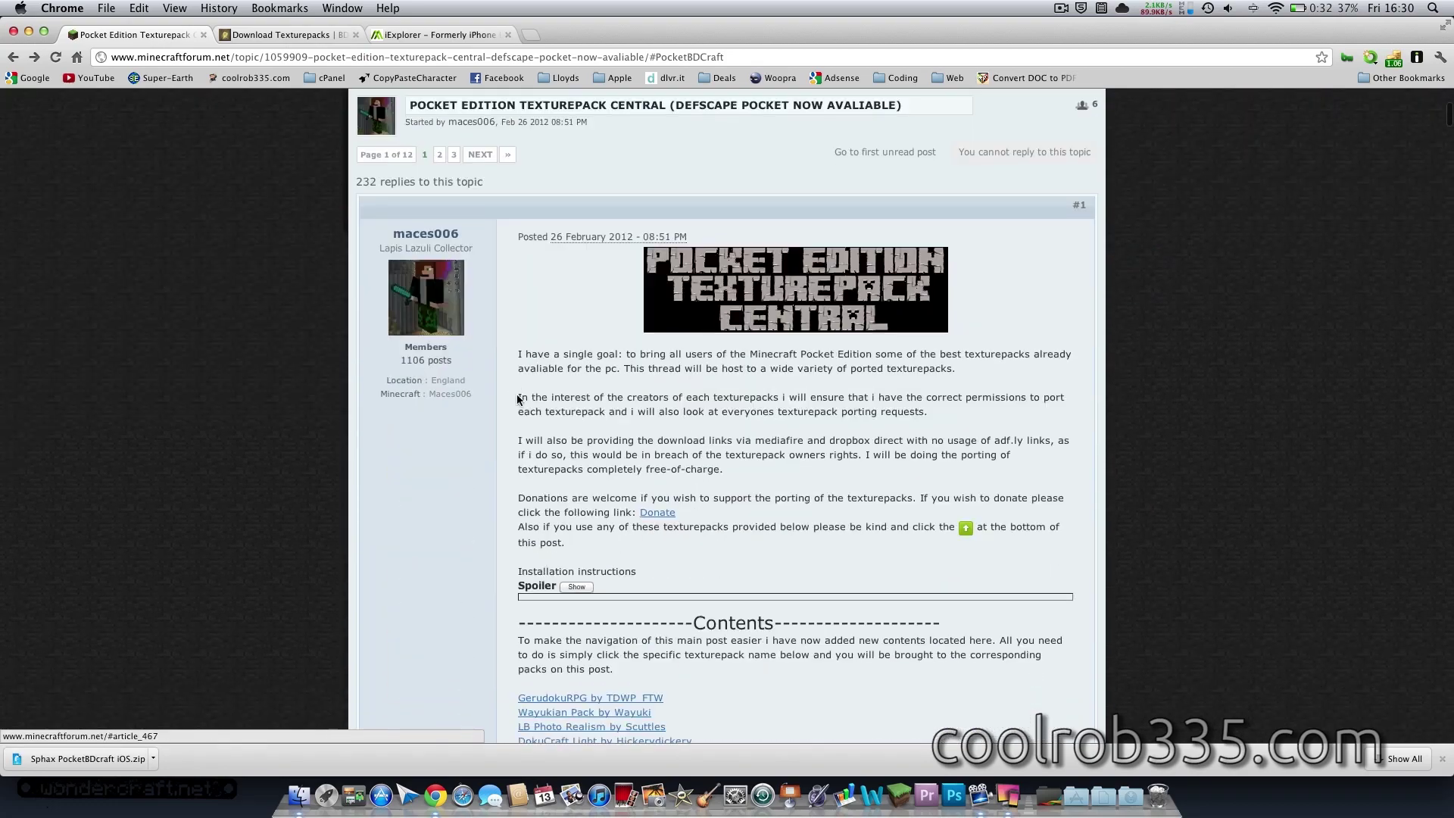
scroll(518, 399, "down", 10)
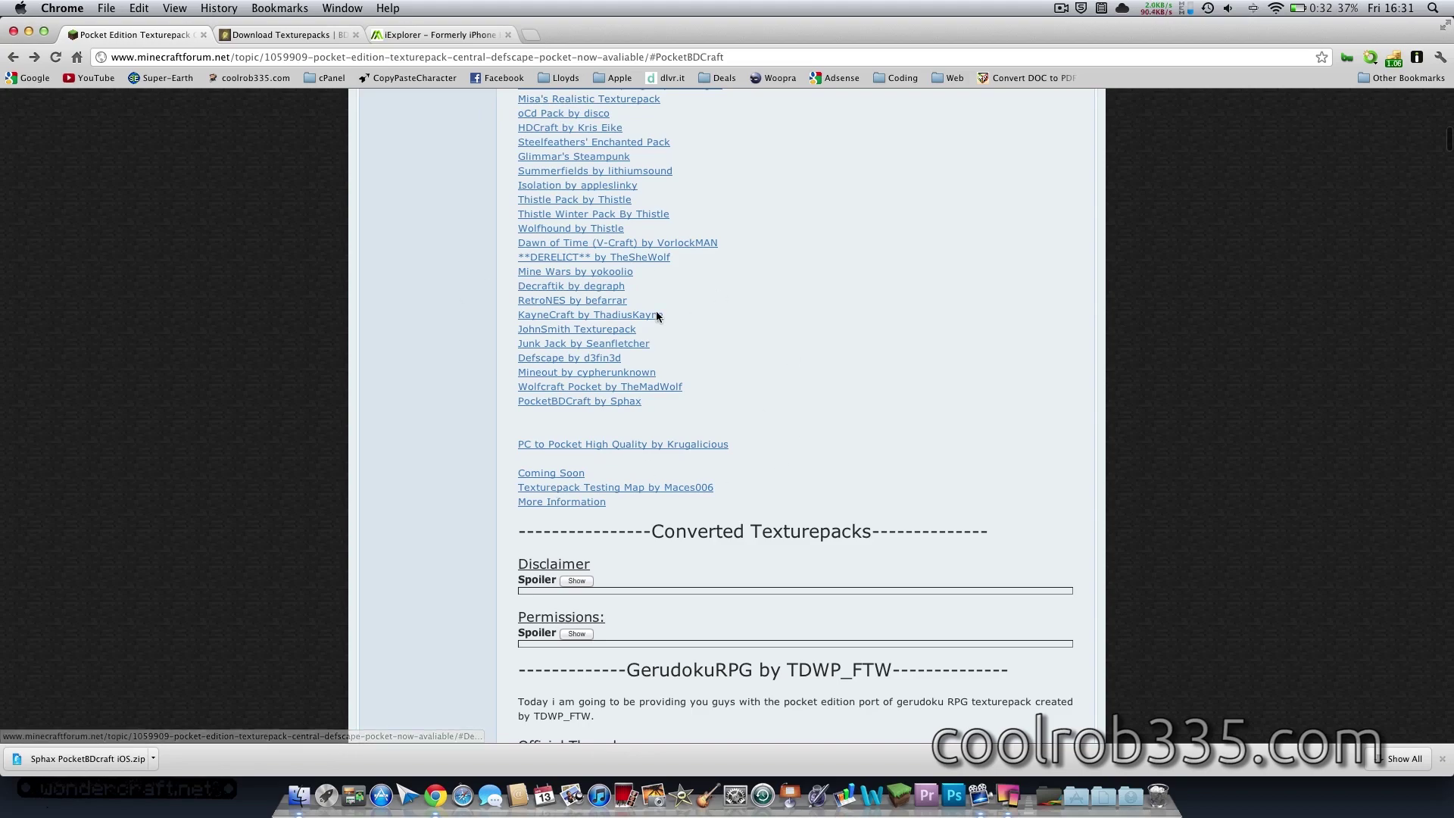
scroll(603, 333, "down", 4)
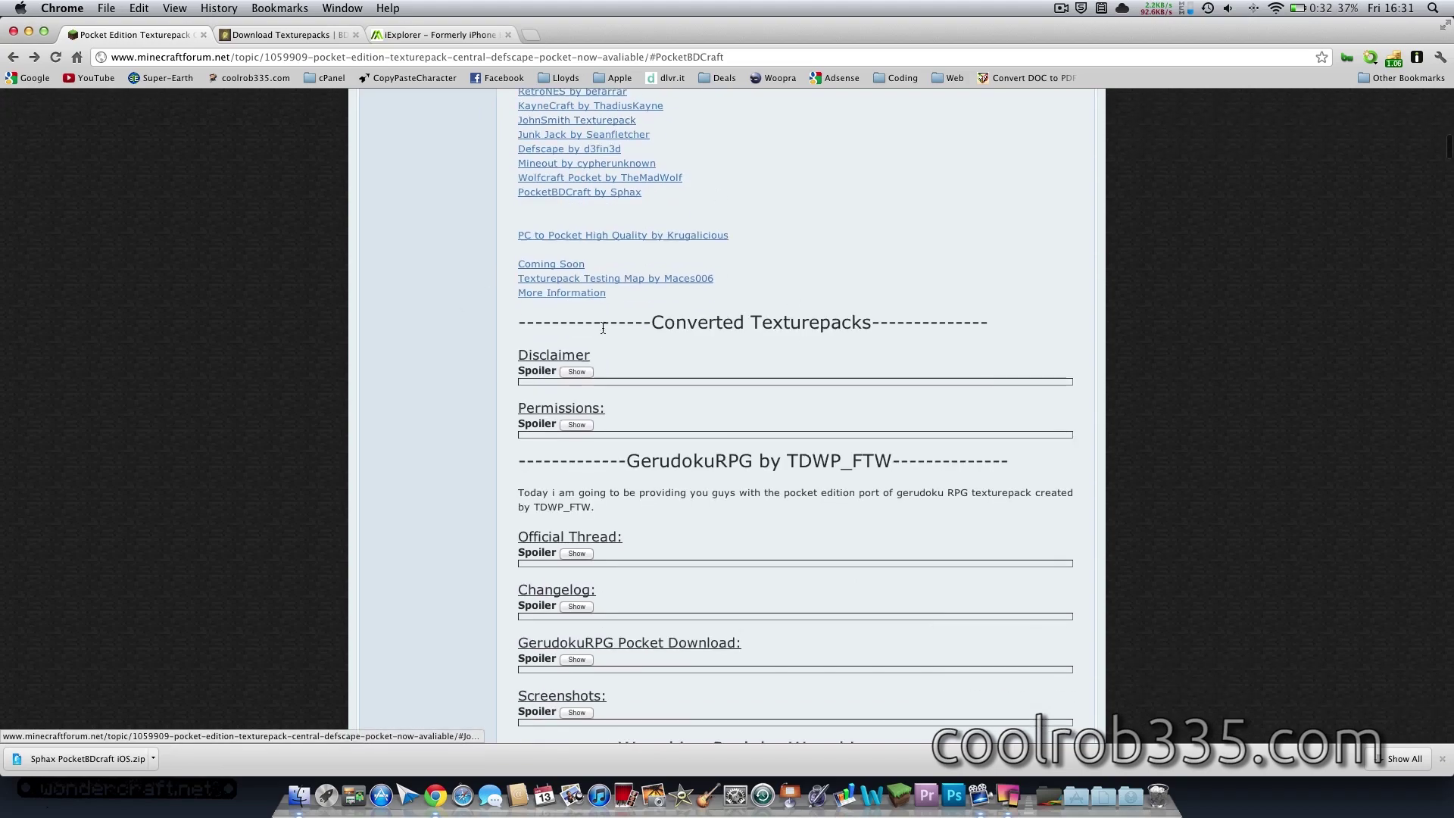
Expand and collapse the Permissions list, return to the thread's top and reload it
left_click(576, 424)
scroll(587, 433, "down", 5)
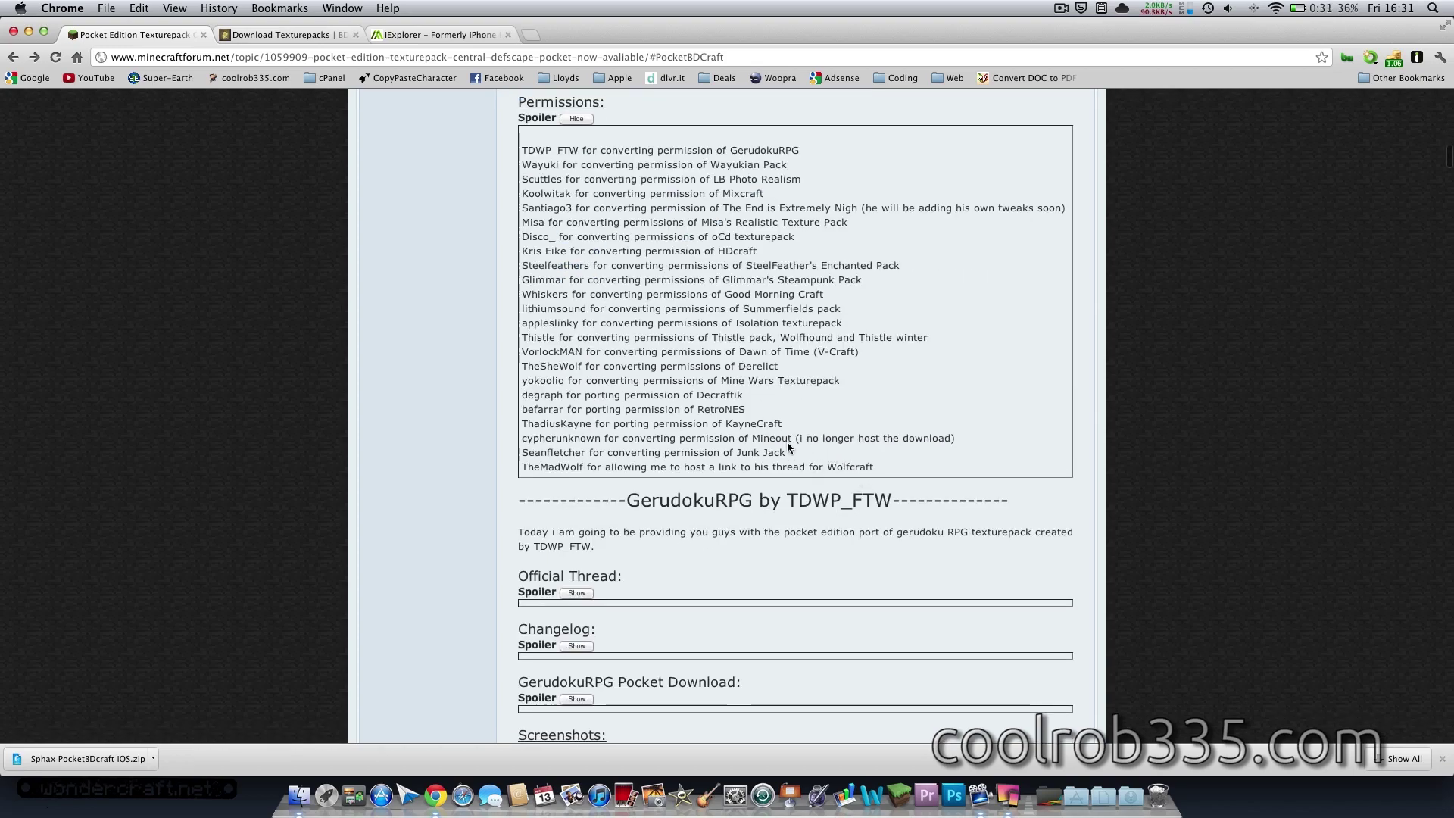
scroll(621, 282, "up", 2)
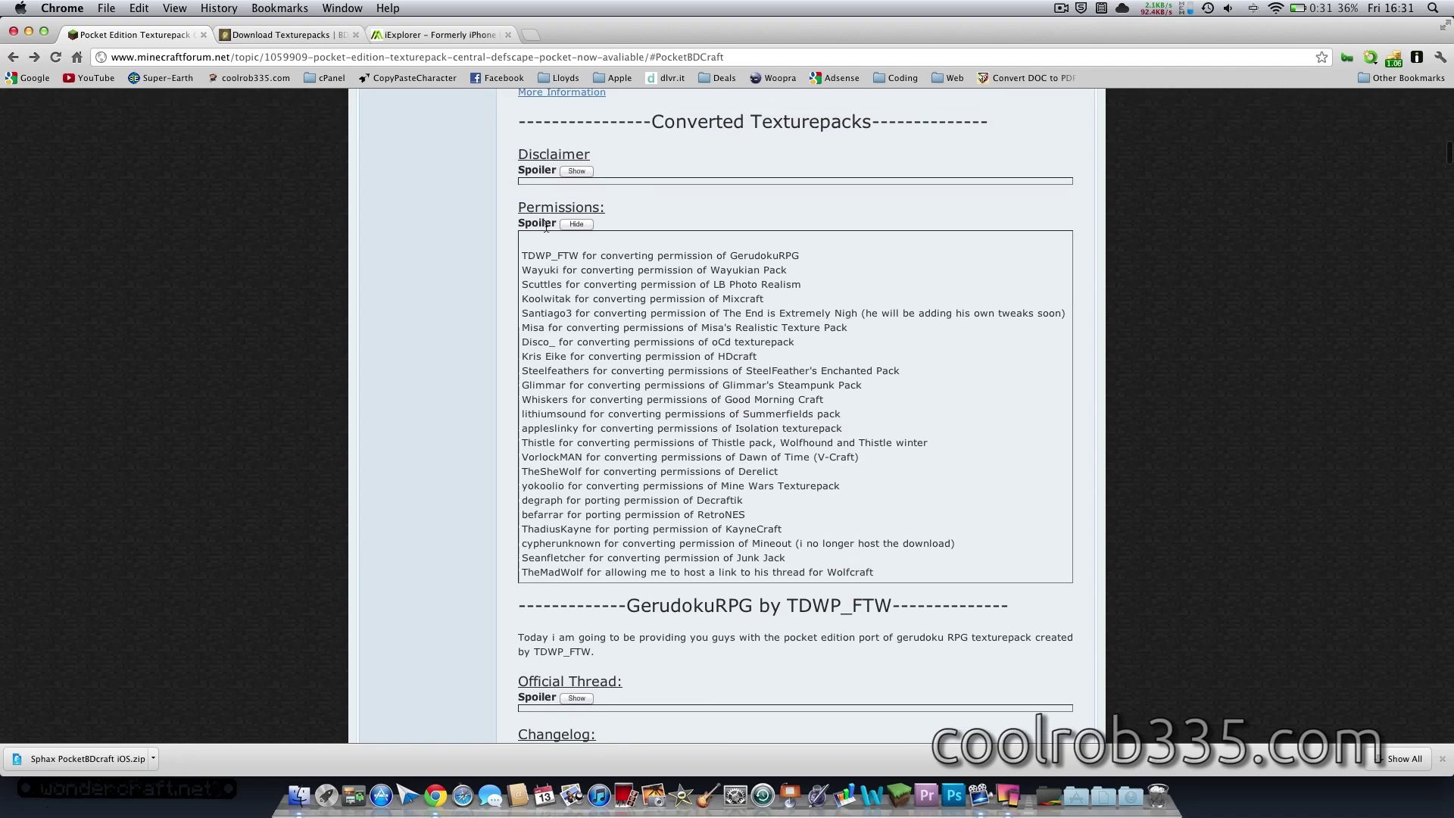
left_click(577, 224)
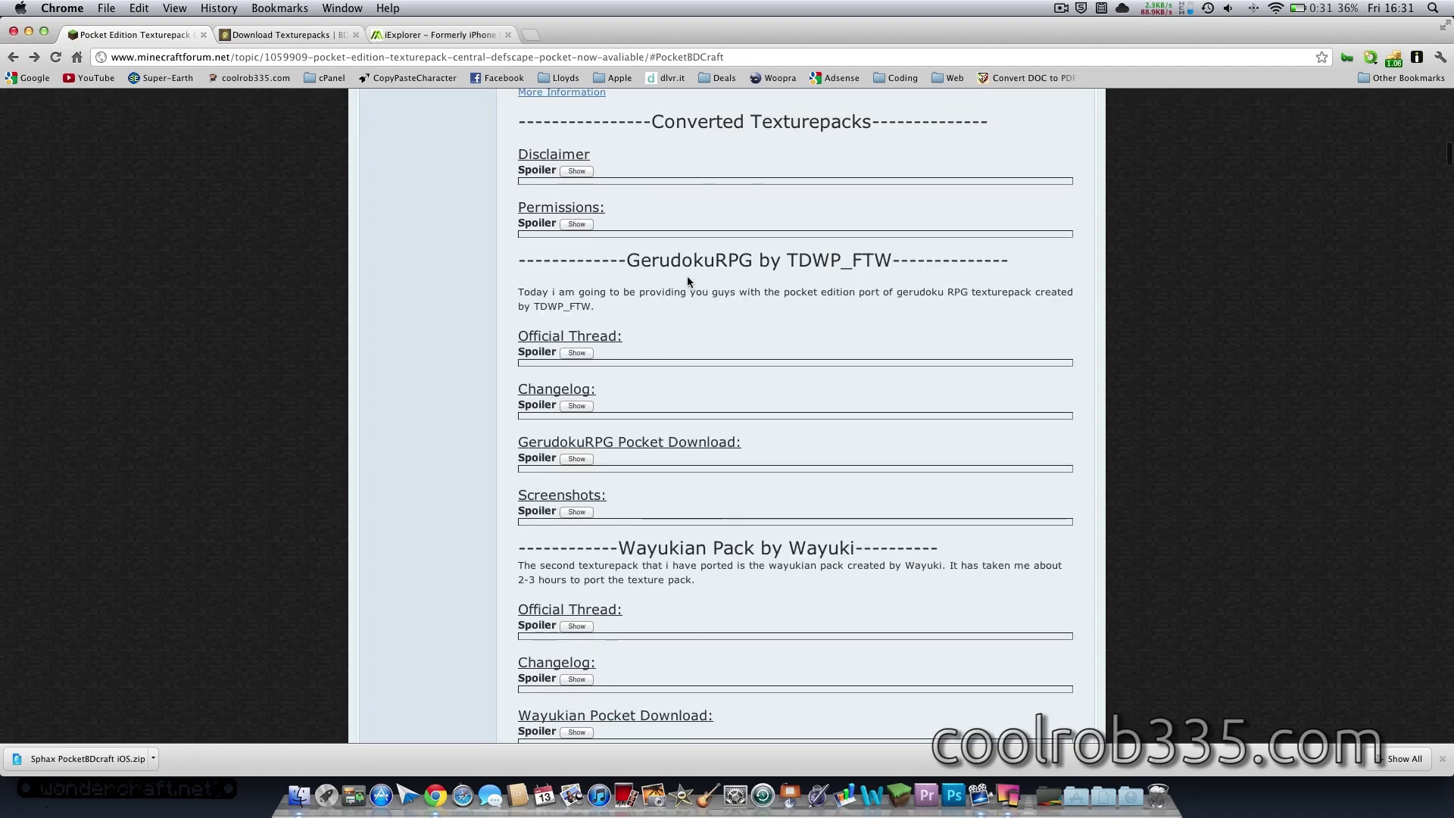
scroll(688, 282, "up", 10)
scroll(688, 282, "up", 2)
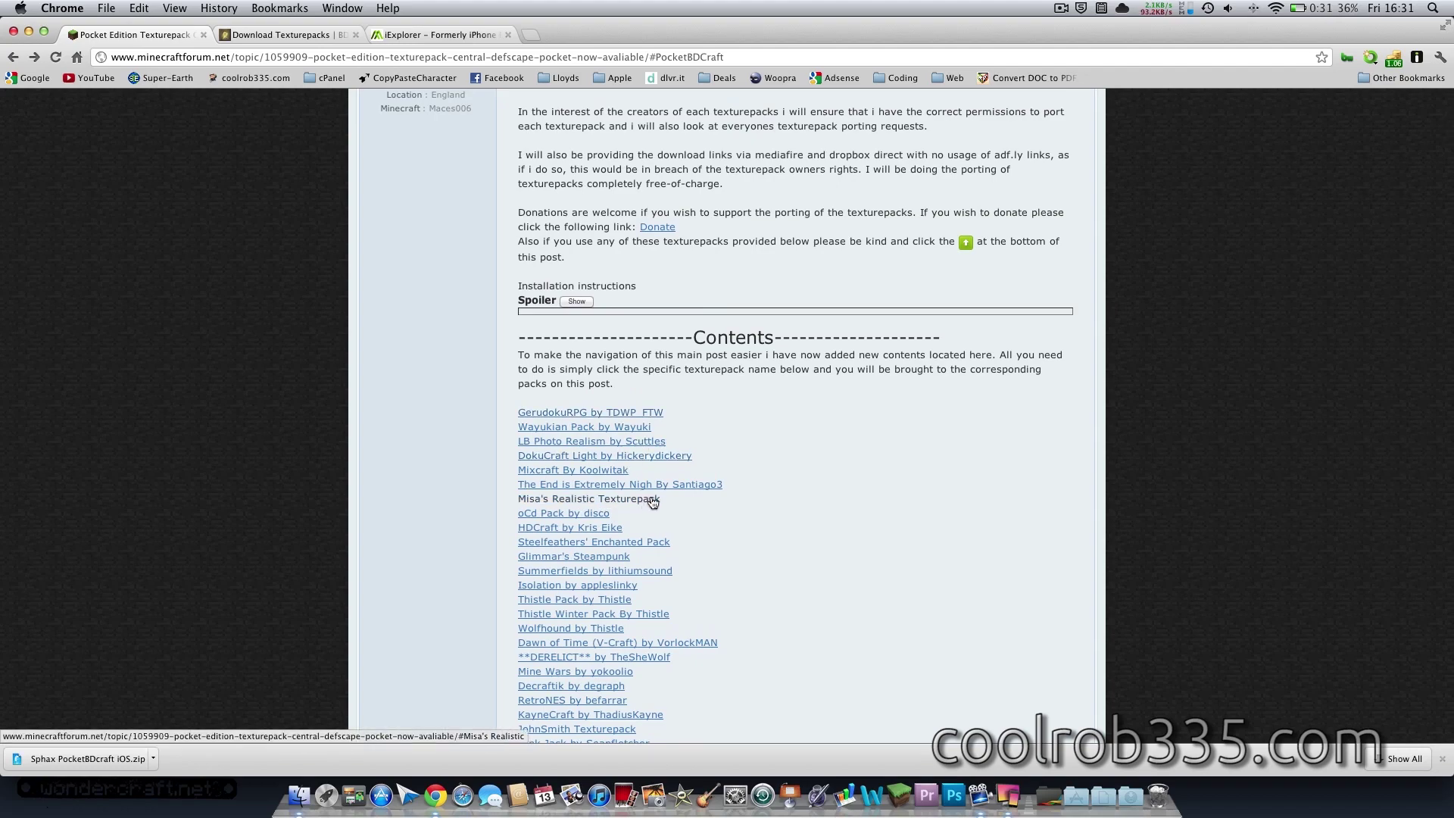
scroll(682, 333, "up", 15)
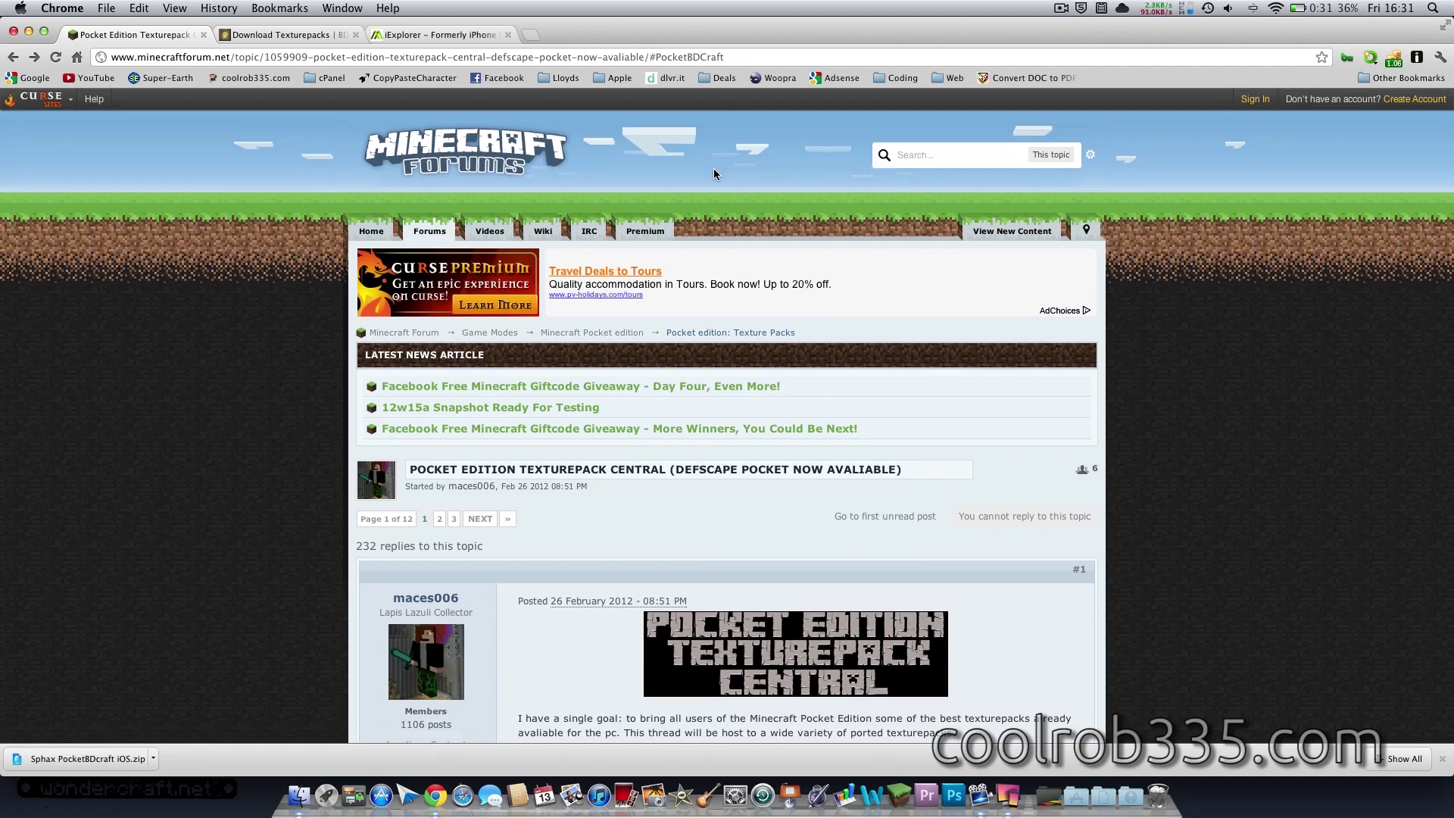
key("super+r")
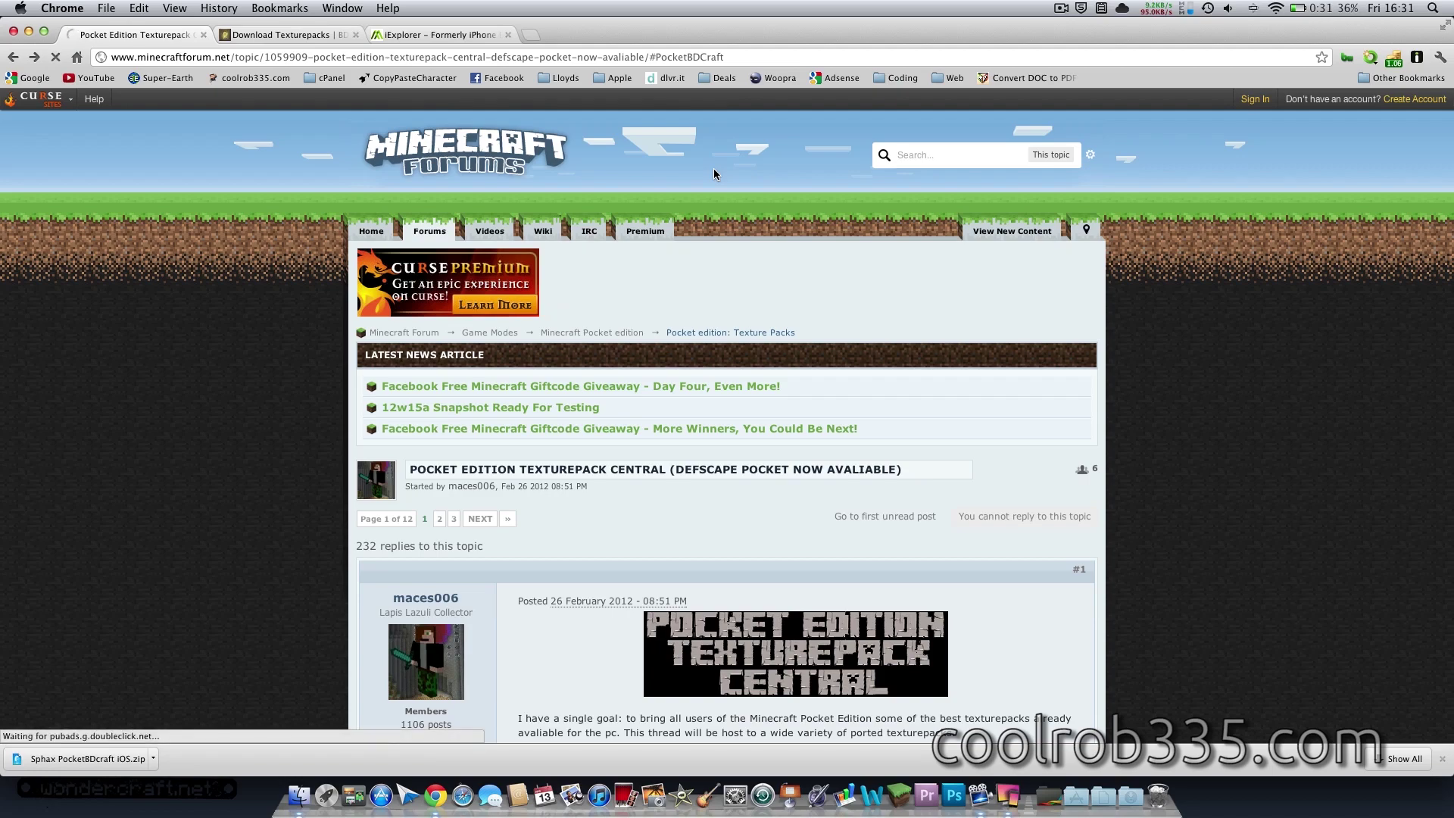